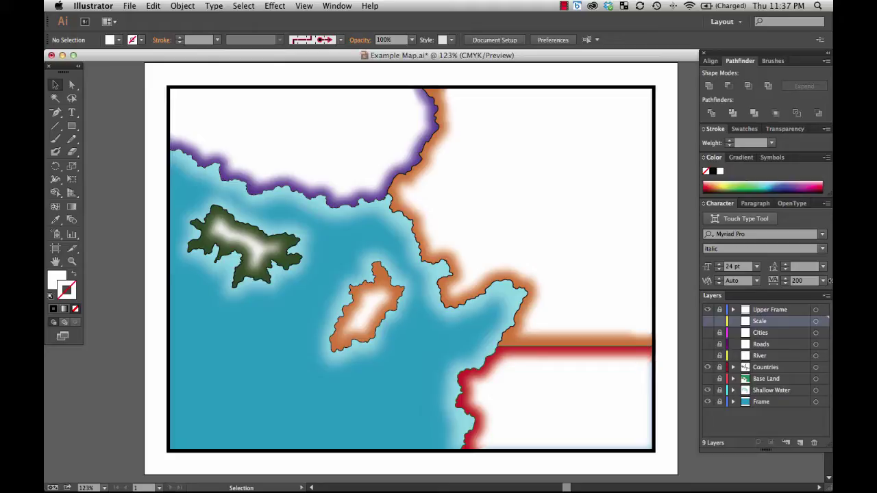
Add the scale text "1:63,360" inside the large orange-bordered country on the Scale layer
{"action": "key", "text": "super+z"}
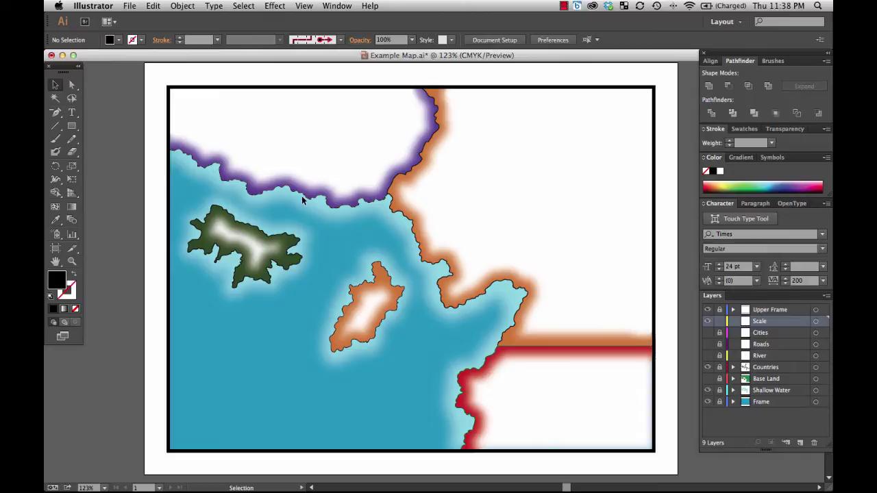
{"action": "left_click", "coordinate": [71, 112]}
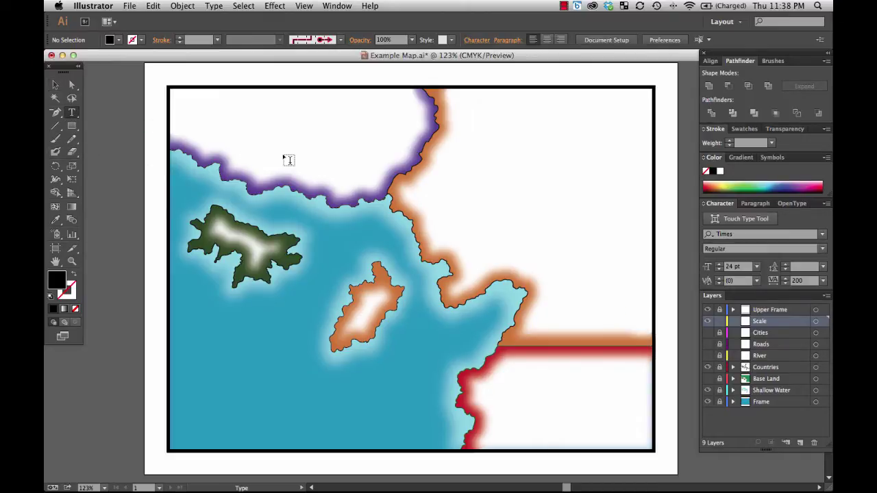
{"action": "left_click", "coordinate": [487, 186]}
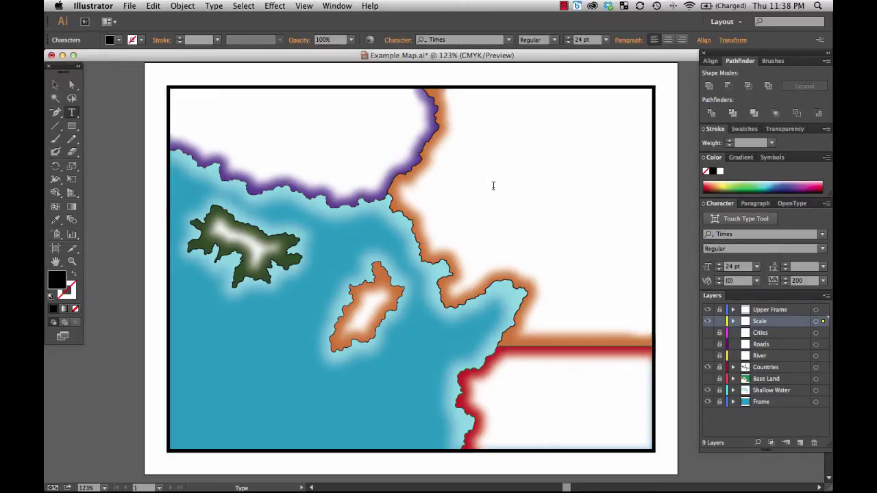
{"action": "type", "text": "1: 63360"}
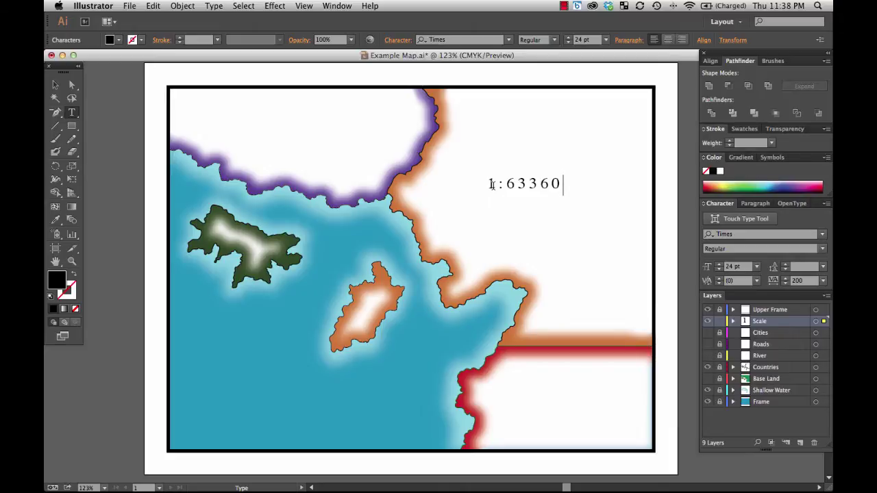
{"action": "key", "text": "Left"}
{"action": "key", "text": "Left"}
{"action": "key", "text": "Left"}
{"action": "type", "text": ","}
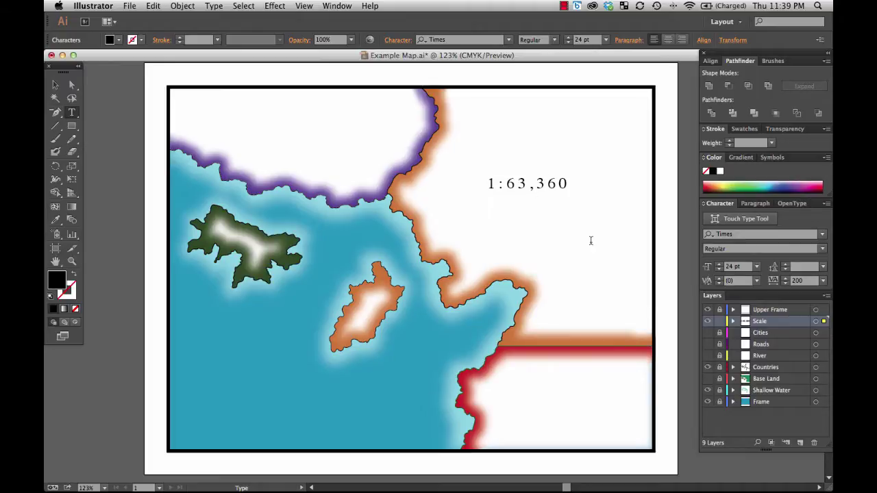
Change the scale text to read "1:6,336,000"
{"action": "type", "text": "00"}
{"action": "key", "text": "Left"}
{"action": "key", "text": "Left"}
{"action": "key", "text": "Left"}
{"action": "type", "text": ","}
{"action": "key", "text": "Left"}
{"action": "key", "text": "Left"}
{"action": "key", "text": "Left"}
{"action": "key", "text": "BackSpace"}
{"action": "key", "text": "Left"}
{"action": "type", "text": ","}
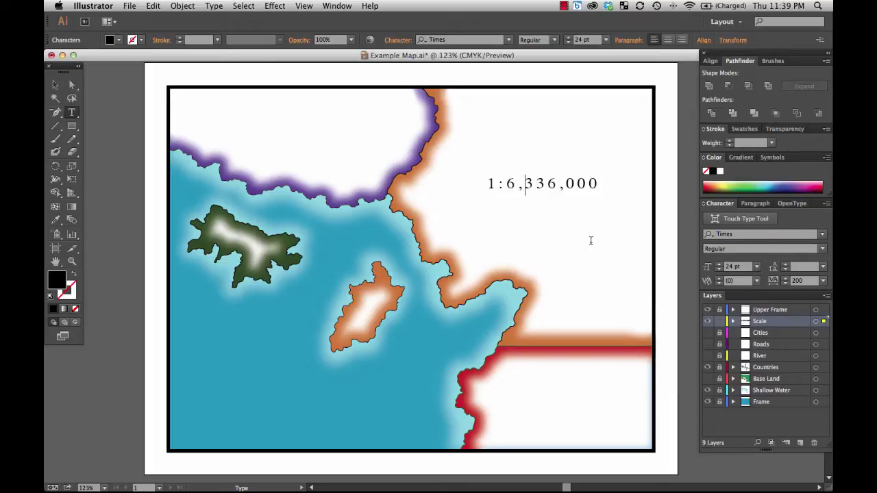
{"action": "key", "text": "Escape"}
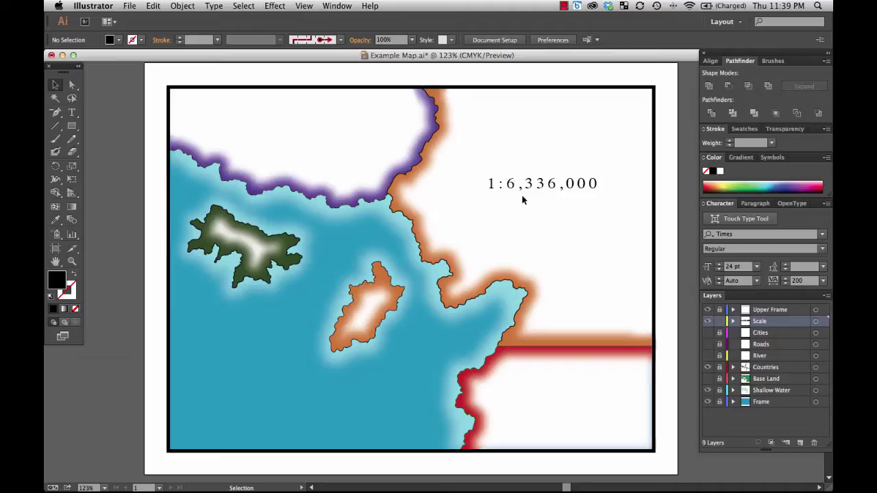
Move the 1:6,336,000 text into the red-bordered country and set its tracking to 0
{"action": "left_click_drag", "start_coordinate": [549, 186], "coordinate": [609, 404]}
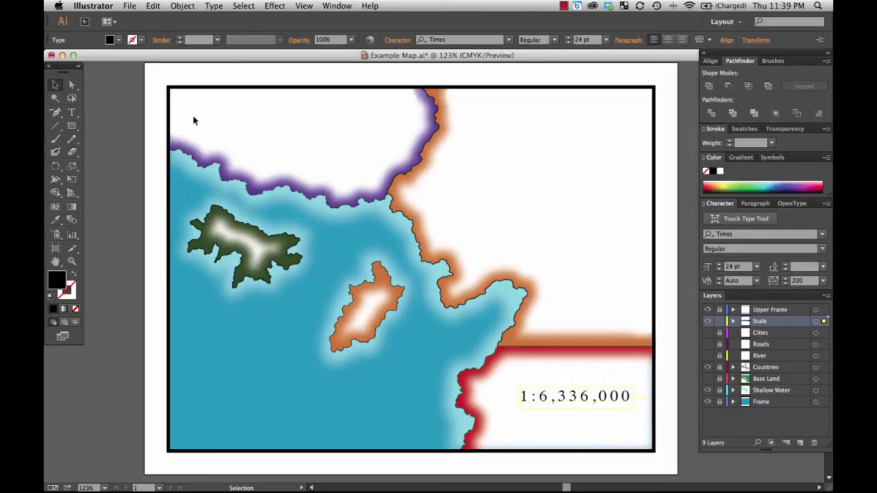
{"action": "left_click", "coordinate": [192, 121]}
{"action": "left_click", "coordinate": [71, 112]}
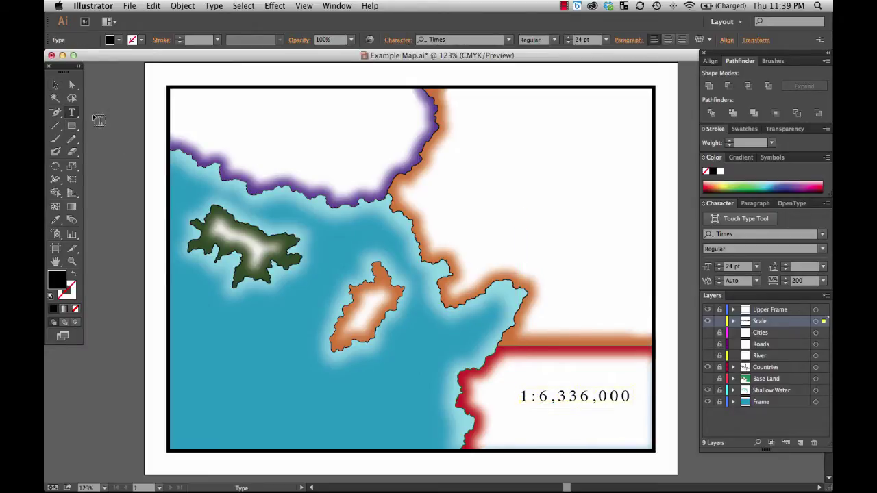
{"action": "left_click", "coordinate": [55, 84]}
{"action": "left_click", "coordinate": [565, 397]}
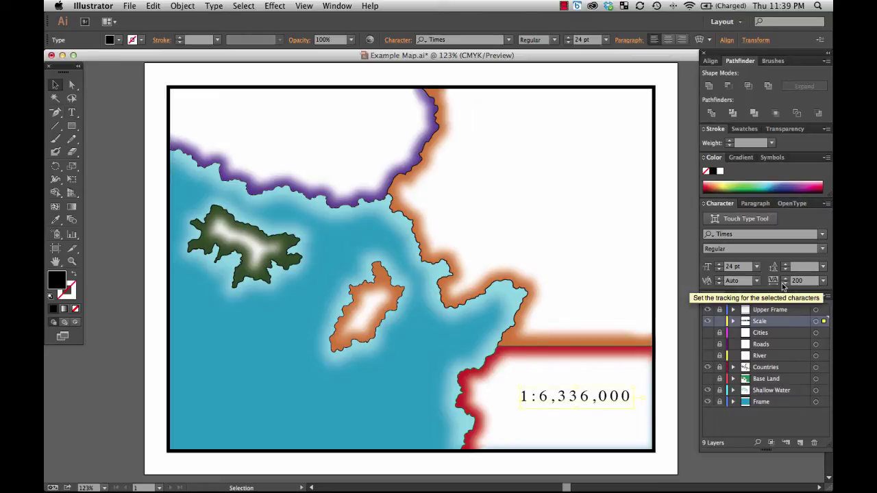
{"action": "double_click", "coordinate": [797, 281]}
{"action": "type", "text": "0"}
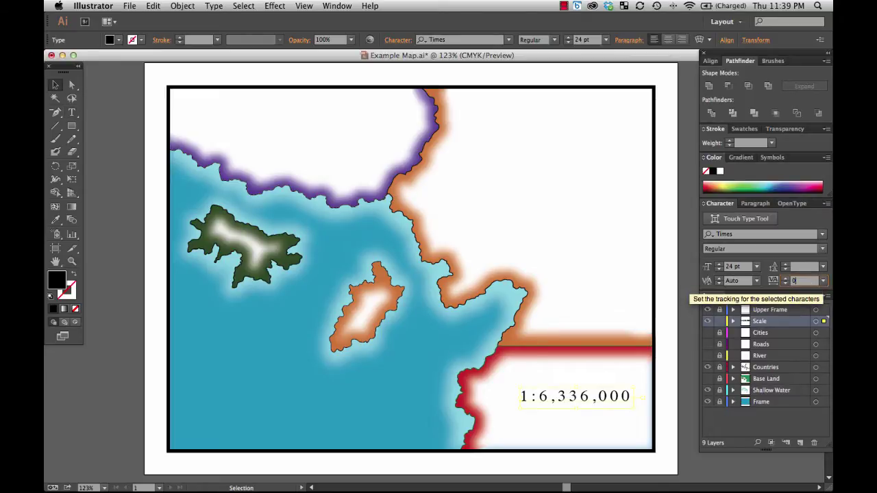
{"action": "key", "text": "Return"}
{"action": "left_click", "coordinate": [73, 85]}
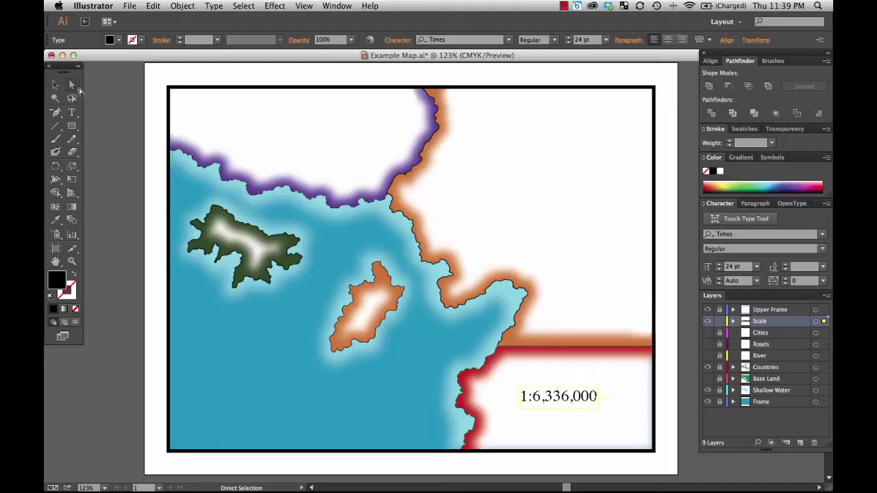
{"action": "left_click_drag", "start_coordinate": [554, 401], "coordinate": [564, 400]}
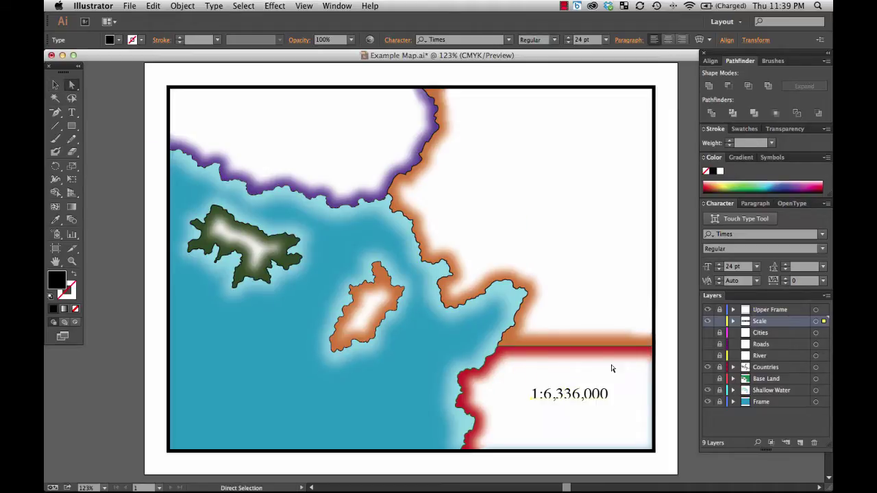
{"action": "left_click", "coordinate": [684, 315]}
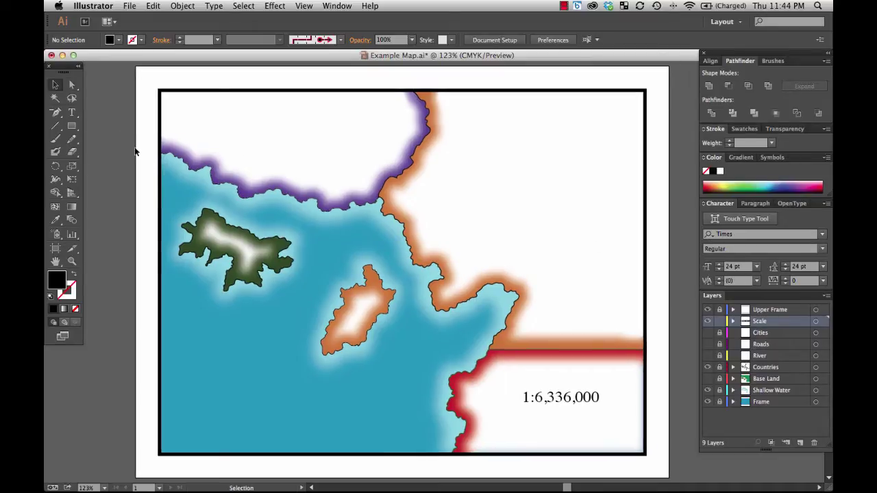
Add the text "One inch represents one hundred miles" in the orange-bordered country, broken into two lines after "represents"
{"action": "left_click", "coordinate": [71, 112]}
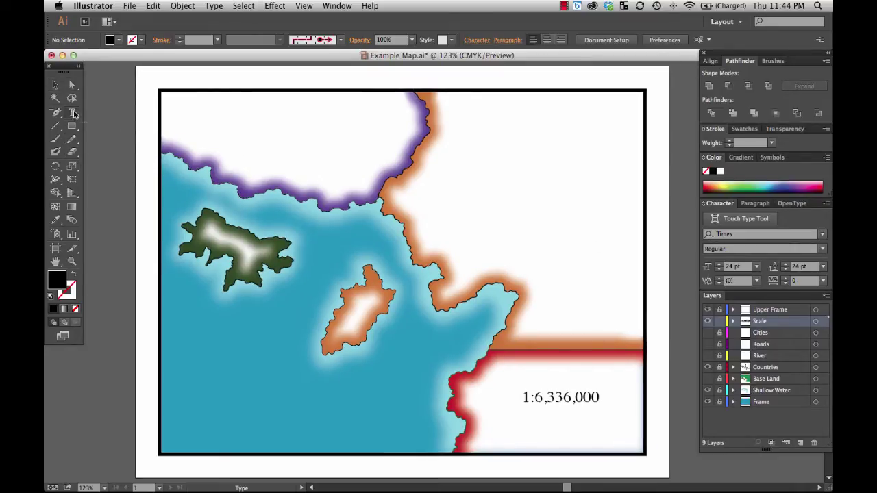
{"action": "left_click", "coordinate": [448, 183]}
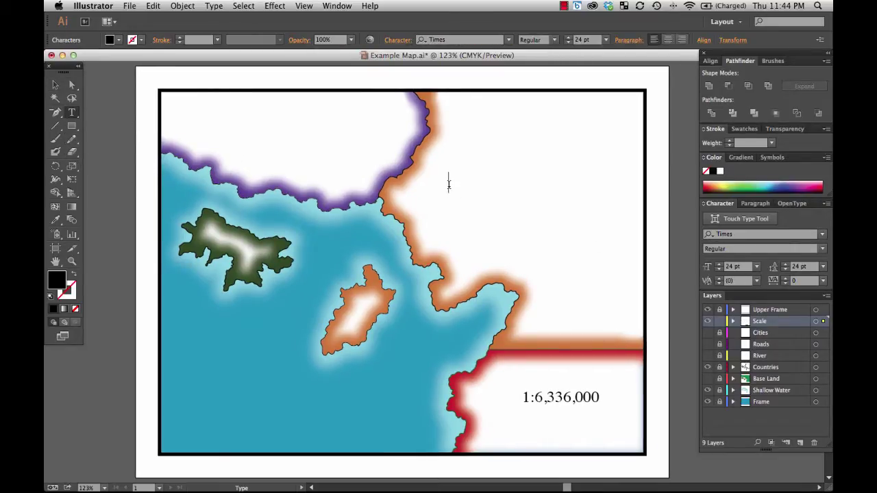
{"action": "type", "text": "One inch"}
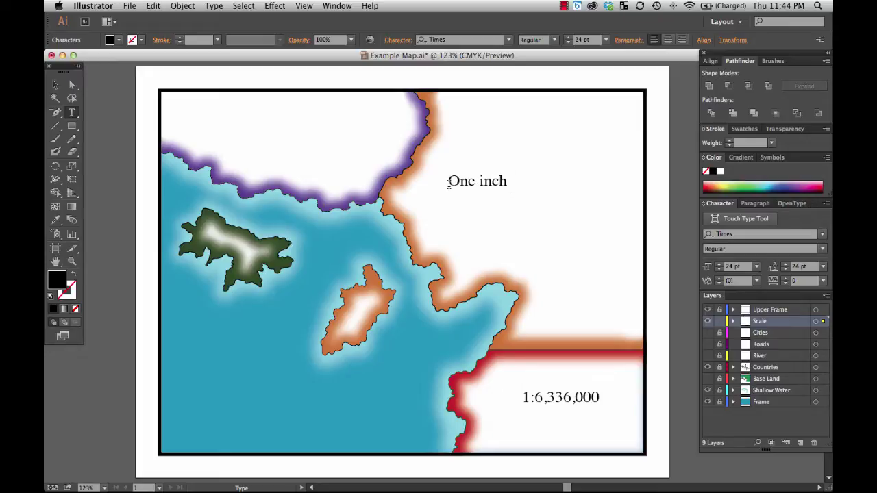
{"action": "type", "text": " represents"}
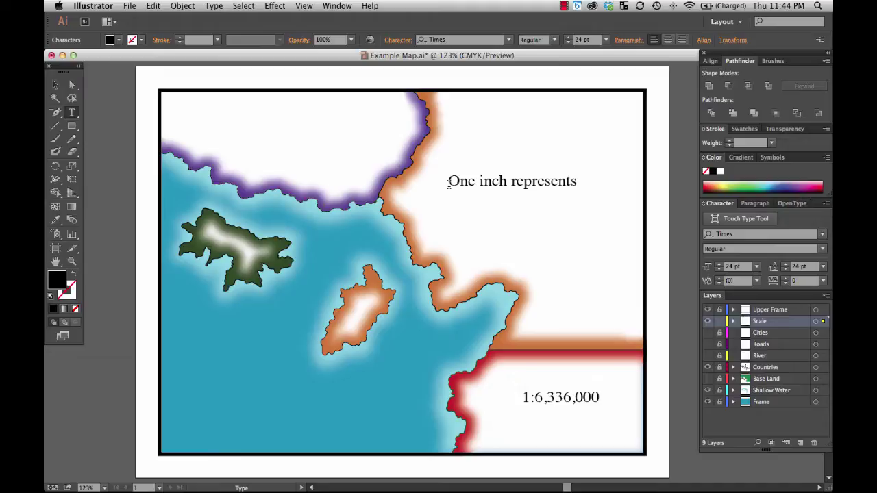
{"action": "type", "text": " one hundred"}
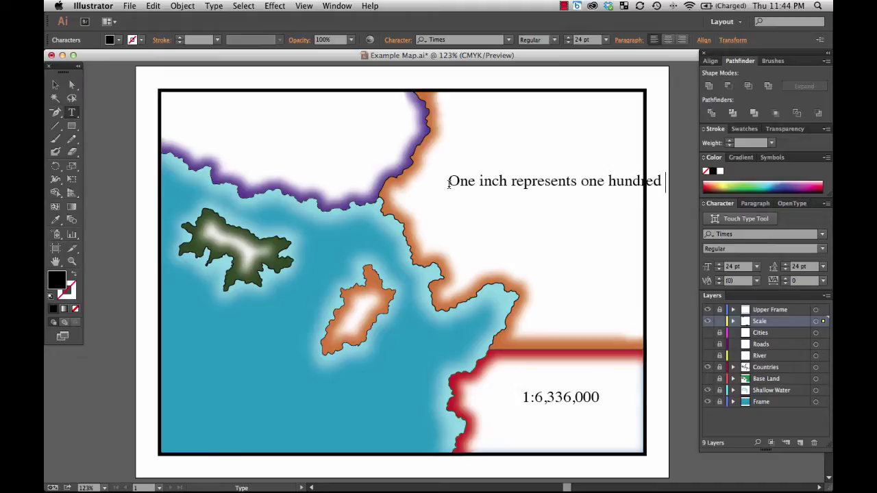
{"action": "type", "text": " miles"}
{"action": "left_click", "coordinate": [55, 84]}
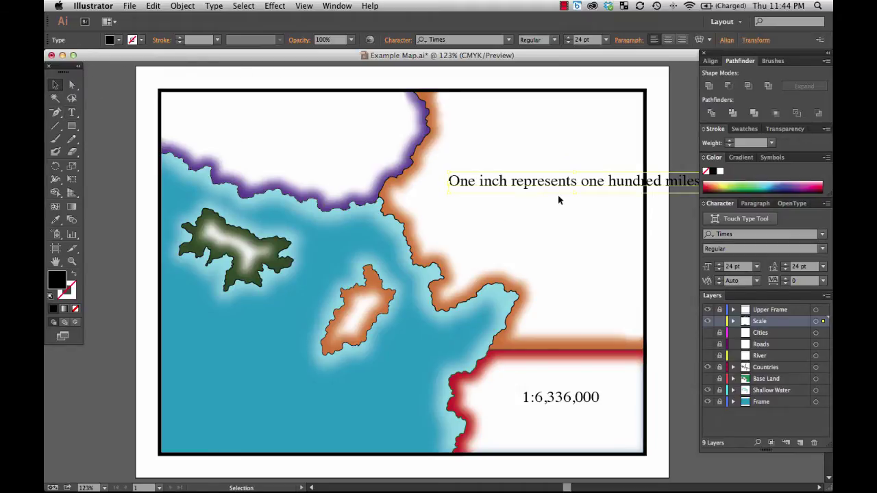
{"action": "double_click", "coordinate": [582, 186]}
{"action": "key", "text": "Return"}
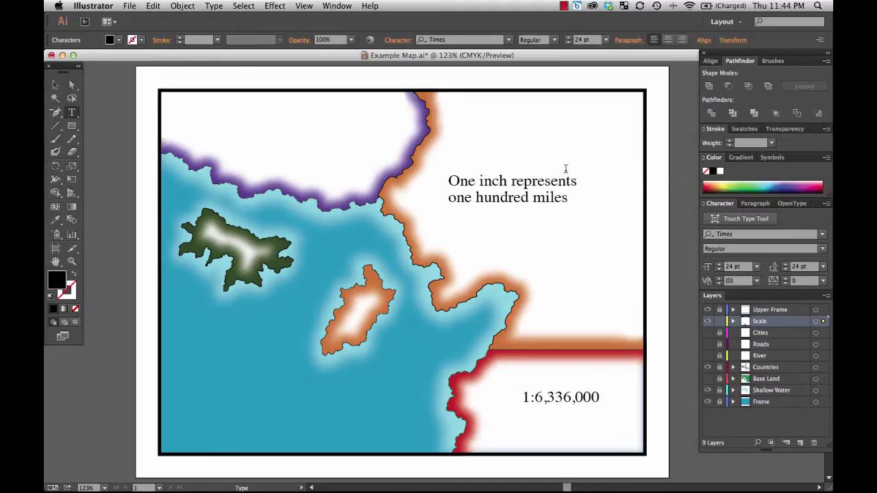
Center-align the two-line scale statement and arrange it beneath the 1:6,336,000 text in the red-bordered country
{"action": "left_click_drag", "start_coordinate": [510, 181], "coordinate": [513, 199]}
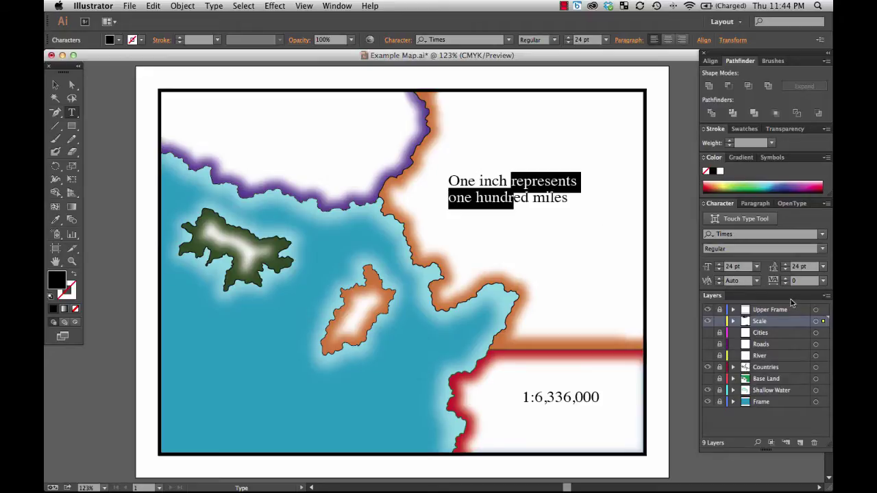
{"action": "left_click", "coordinate": [764, 203]}
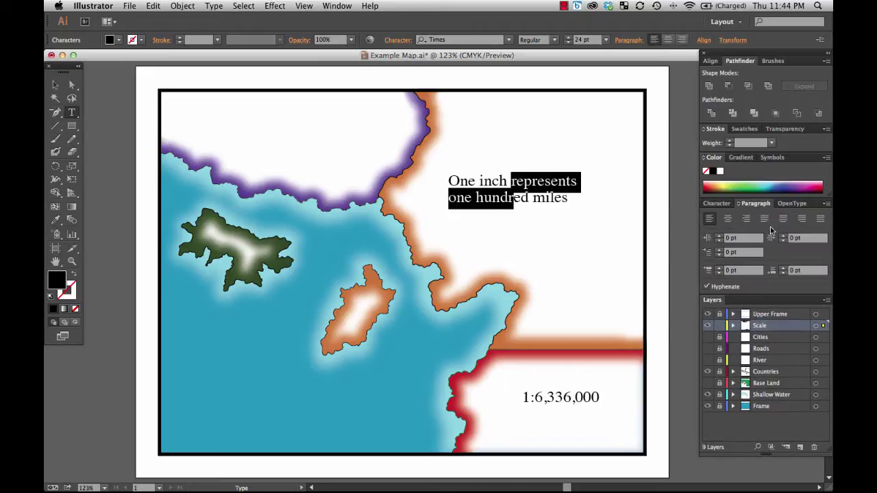
{"action": "left_click", "coordinate": [727, 218]}
{"action": "left_click", "coordinate": [55, 87]}
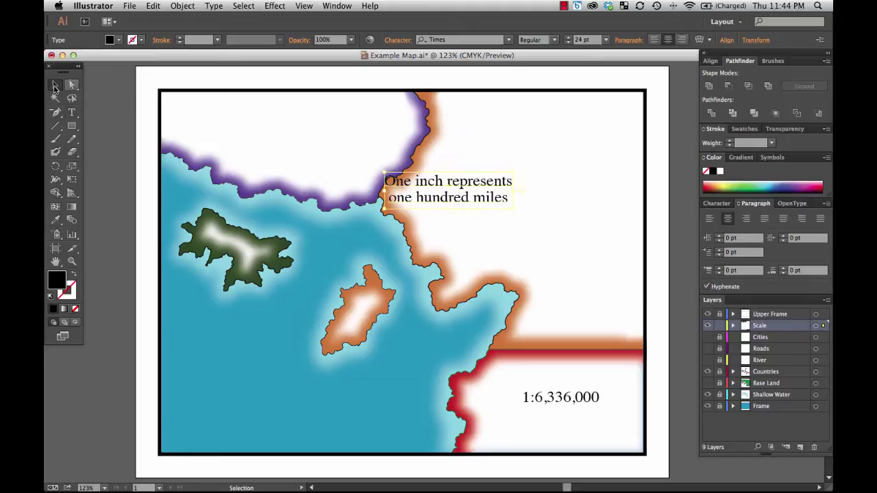
{"action": "left_click_drag", "start_coordinate": [438, 191], "coordinate": [567, 380]}
{"action": "left_click_drag", "start_coordinate": [572, 415], "coordinate": [552, 407]}
{"action": "left_click", "coordinate": [675, 337]}
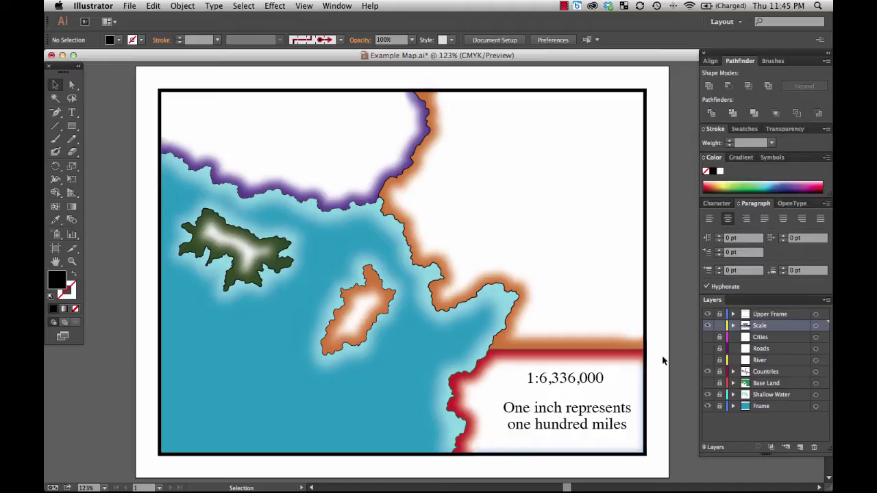
Delete both scale texts from the red-bordered country
{"action": "left_click_drag", "start_coordinate": [650, 374], "coordinate": [504, 460]}
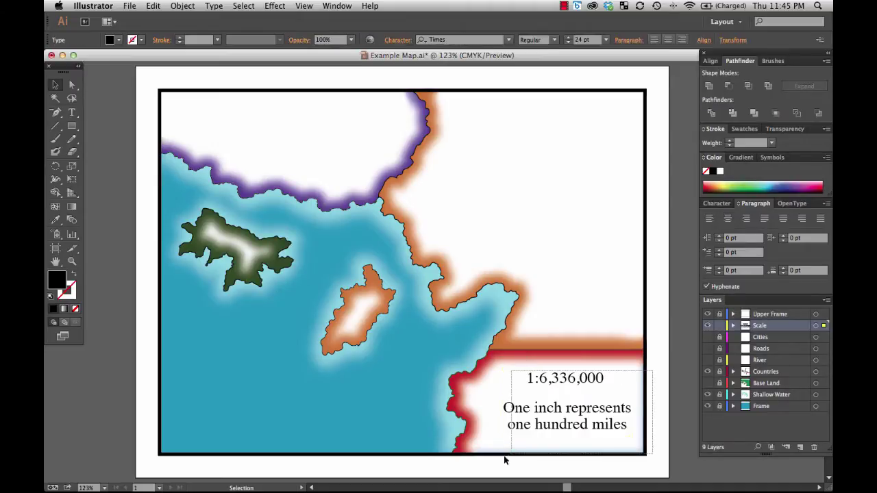
{"action": "key", "text": "Delete"}
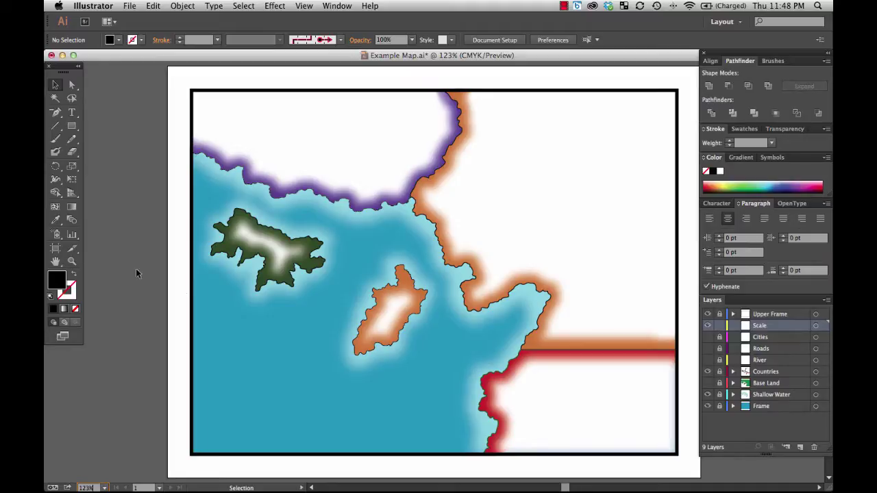
Restore the default white fill and black stroke, and set the stroke weight to 4 pt
{"action": "left_click", "coordinate": [71, 261]}
{"action": "mouse_move", "coordinate": [179, 348]}
{"action": "left_mouse_down"}
{"action": "mouse_move", "coordinate": [270, 429]}
{"action": "mouse_move", "coordinate": [466, 464]}
{"action": "left_mouse_up"}
{"action": "left_click", "coordinate": [50, 297]}
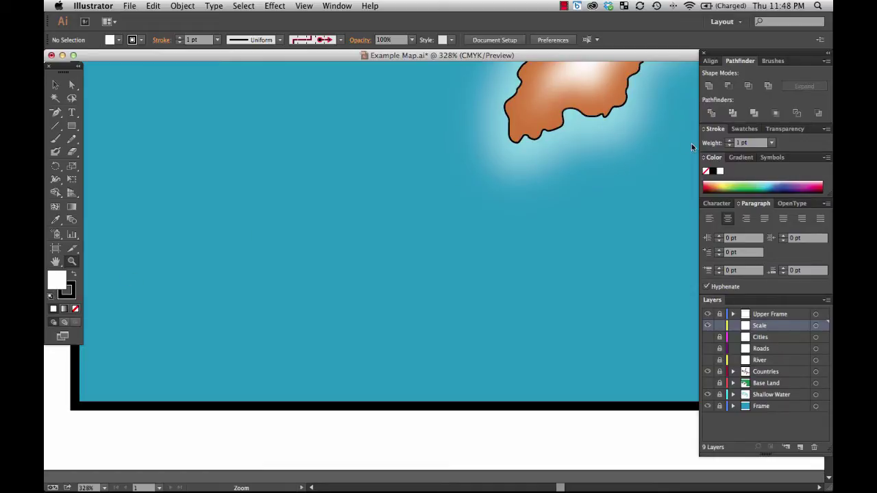
{"action": "left_click", "coordinate": [729, 141]}
{"action": "left_click", "coordinate": [729, 140]}
{"action": "left_click", "coordinate": [730, 141]}
Create a rectangle 1 in wide and 0.15 in high in the sea's lower-left area, and move it nearer the bottom frame
{"action": "left_click", "coordinate": [71, 126]}
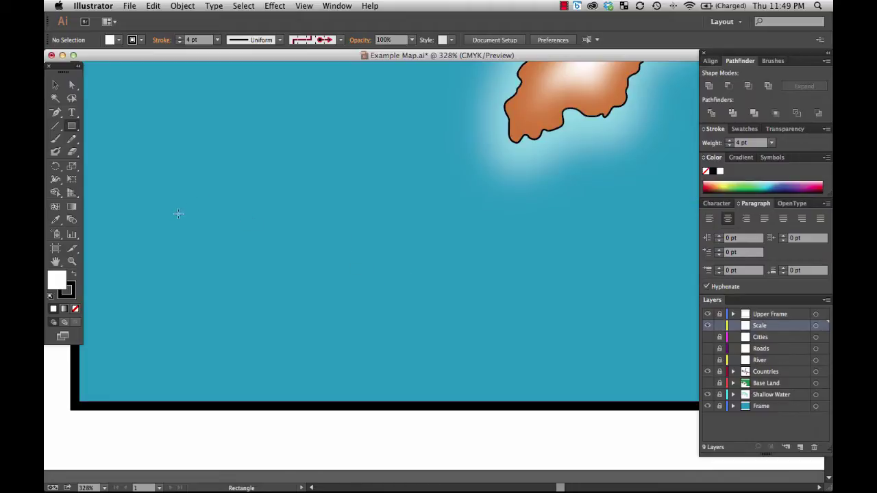
{"action": "left_click", "coordinate": [111, 210]}
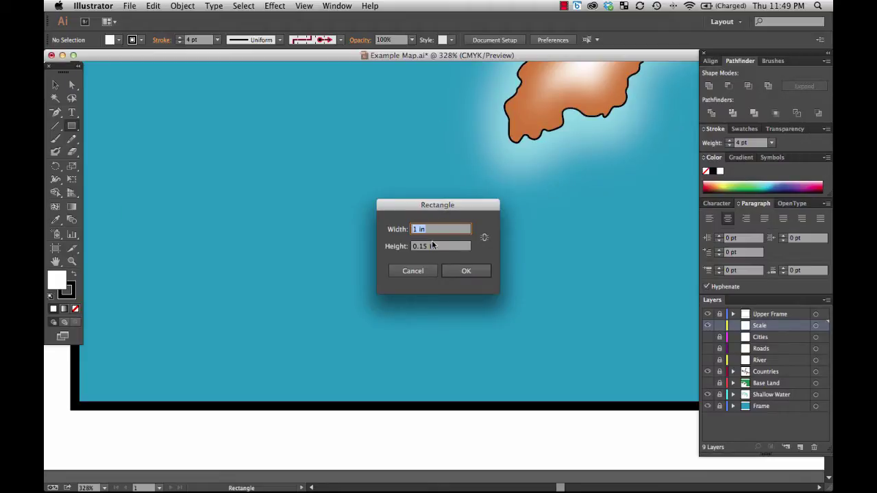
{"action": "key", "text": "Tab"}
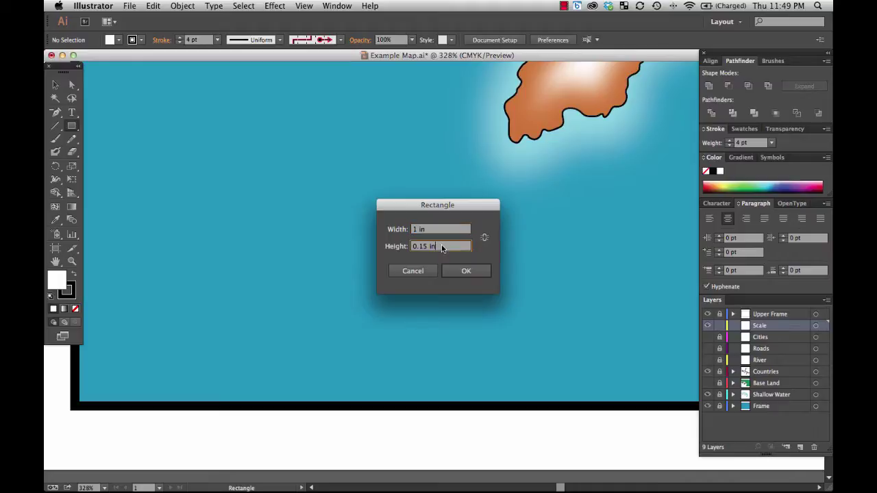
{"action": "left_click", "coordinate": [425, 228]}
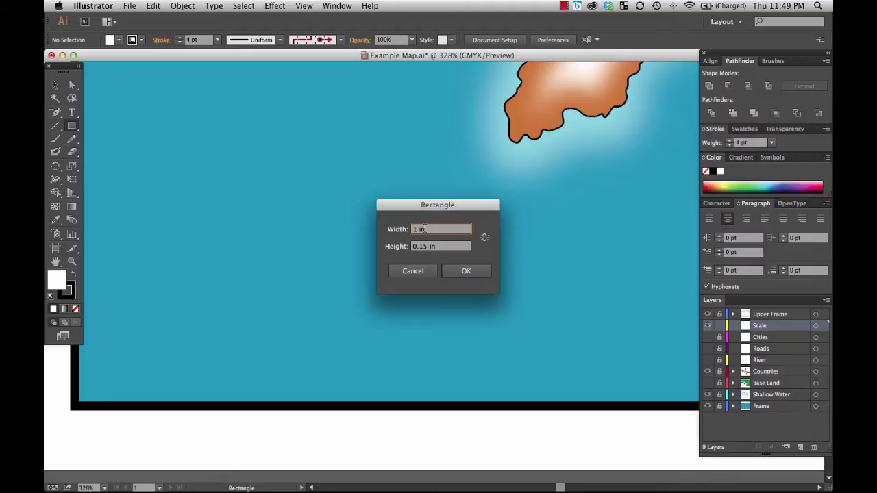
{"action": "left_click", "coordinate": [465, 271]}
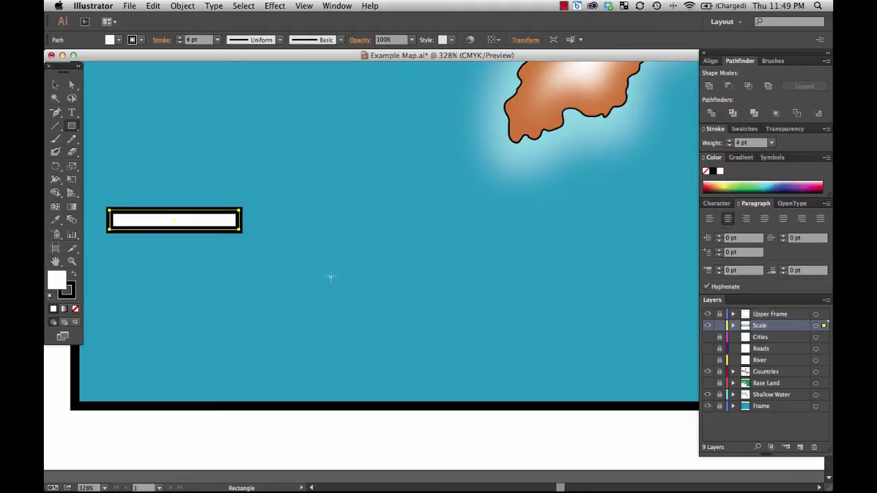
{"action": "key", "text": "v"}
{"action": "left_click", "coordinate": [239, 320]}
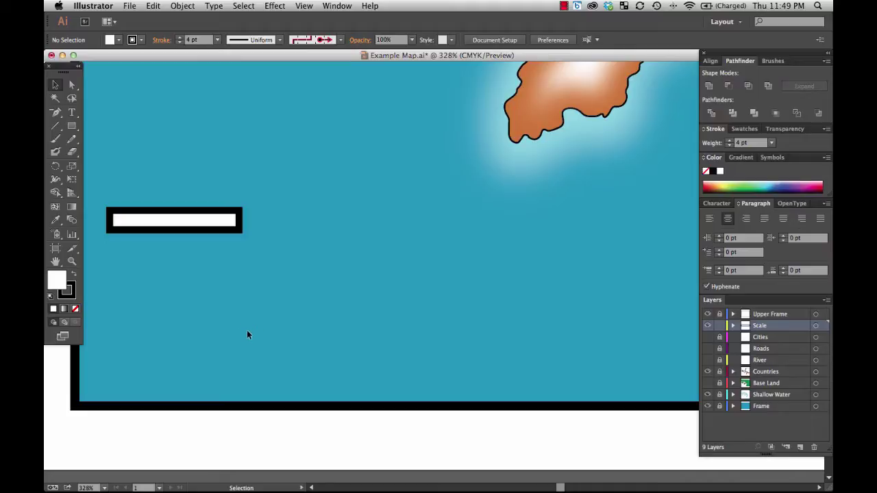
{"action": "left_click_drag", "start_coordinate": [172, 228], "coordinate": [214, 283]}
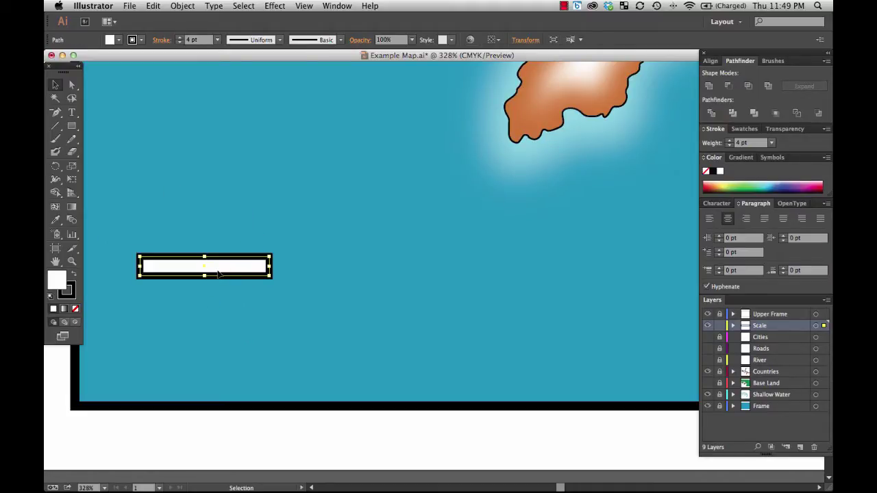
Duplicate the scale rectangle and place the copy edge to edge against the original's right end
{"action": "key", "text": "super+c"}
{"action": "key", "text": "super+v"}
{"action": "left_click", "coordinate": [220, 303]}
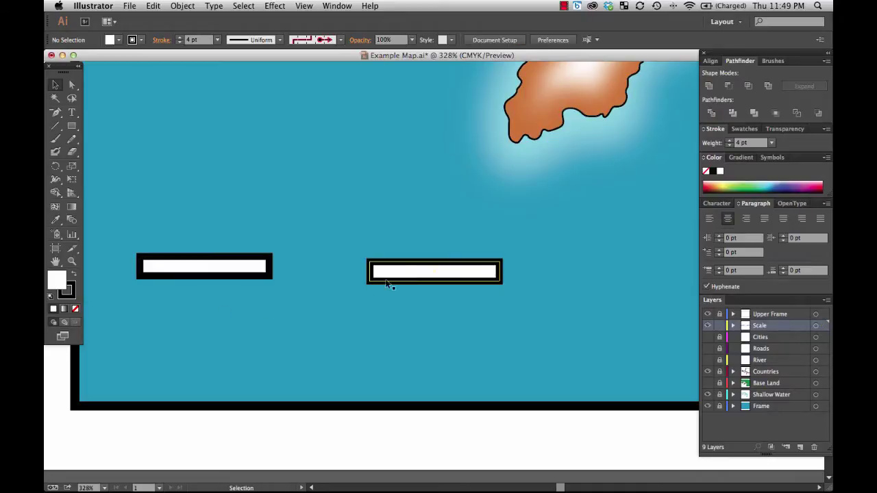
{"action": "left_click_drag", "start_coordinate": [408, 274], "coordinate": [308, 269]}
{"action": "left_click", "coordinate": [306, 302]}
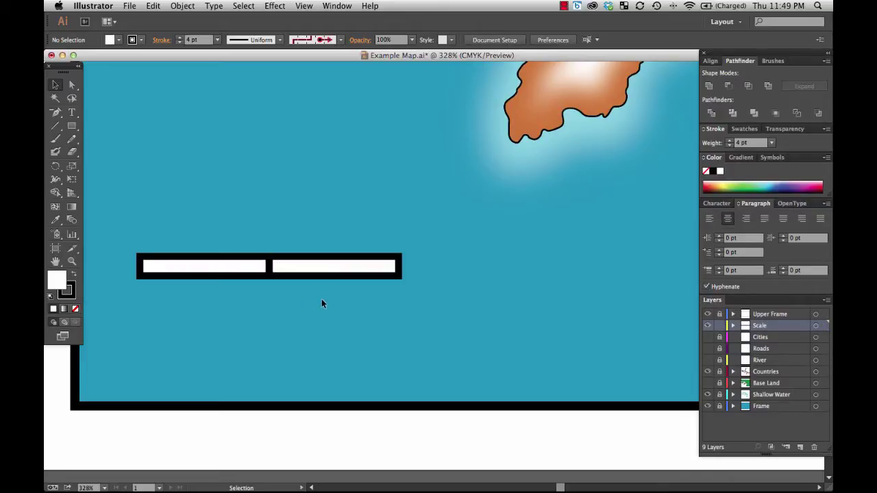
Duplicate the second rectangle and align the copy against its right end as the bar's third segment
{"action": "left_click", "coordinate": [329, 277]}
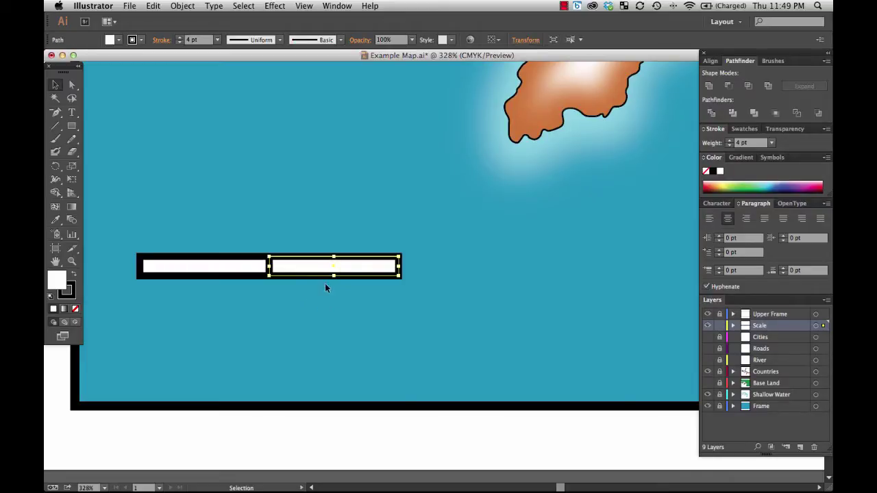
{"action": "key", "text": "a"}
{"action": "key", "text": "v"}
{"action": "left_click_drag", "start_coordinate": [362, 275], "coordinate": [325, 269]}
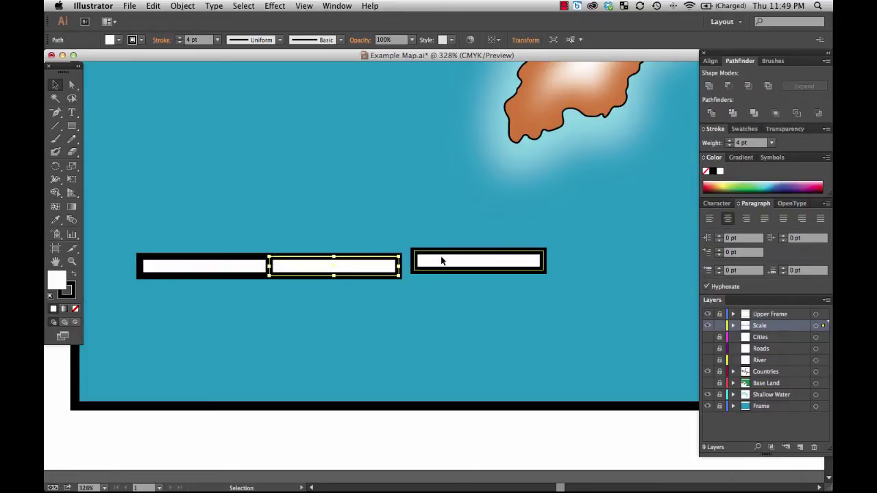
{"action": "left_click_drag", "start_coordinate": [440, 256], "coordinate": [432, 268]}
{"action": "left_click_drag", "start_coordinate": [435, 299], "coordinate": [383, 305]}
Copy and paste the middle rectangle and align the copy at the bar's right end as the fourth segment
{"action": "left_click", "coordinate": [300, 266]}
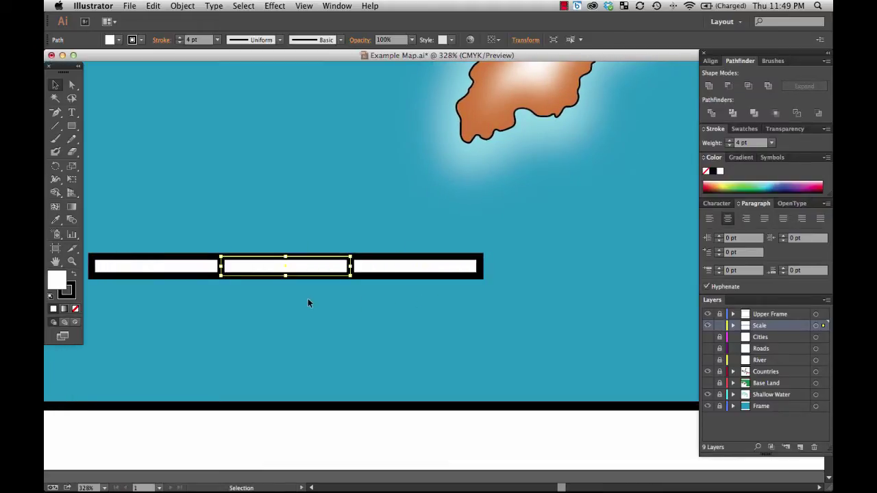
{"action": "key", "text": "super+c"}
{"action": "key", "text": "super+v"}
{"action": "left_click_drag", "start_coordinate": [398, 271], "coordinate": [499, 269]}
{"action": "left_click", "coordinate": [491, 297]}
{"action": "left_click", "coordinate": [427, 310]}
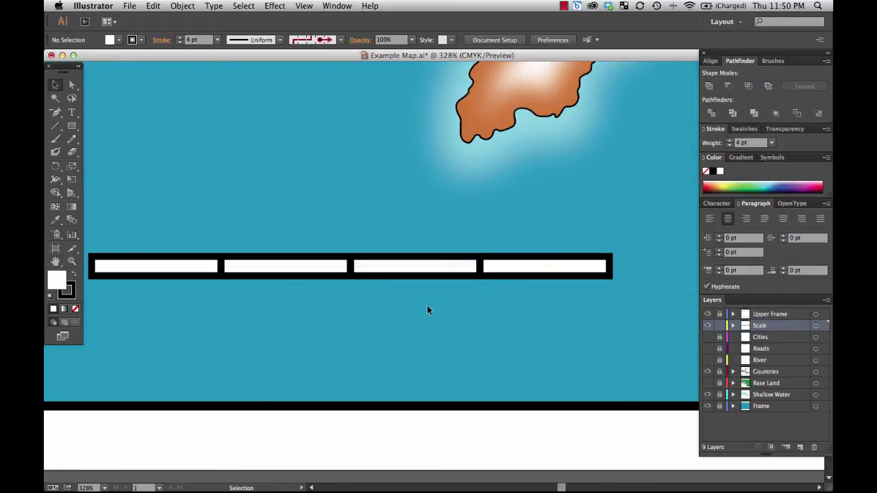
Fill the first and third segments of the scale bar with black
{"action": "left_click", "coordinate": [182, 267]}
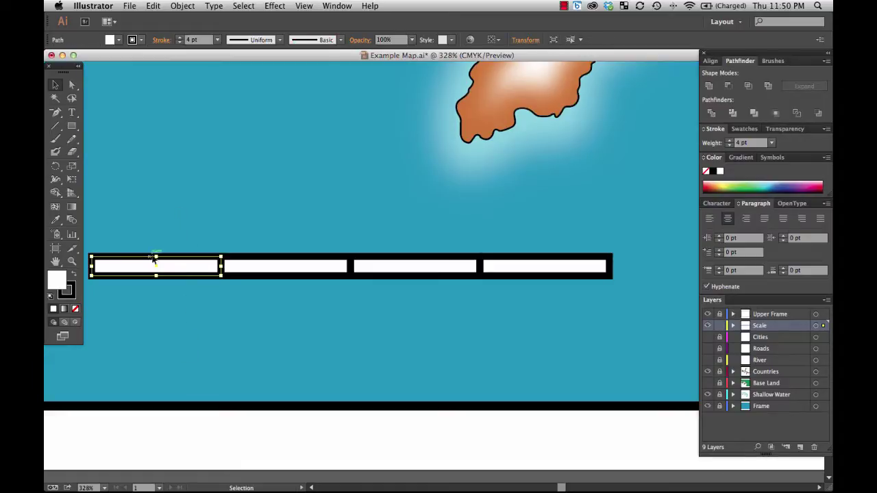
{"action": "double_click", "coordinate": [56, 279]}
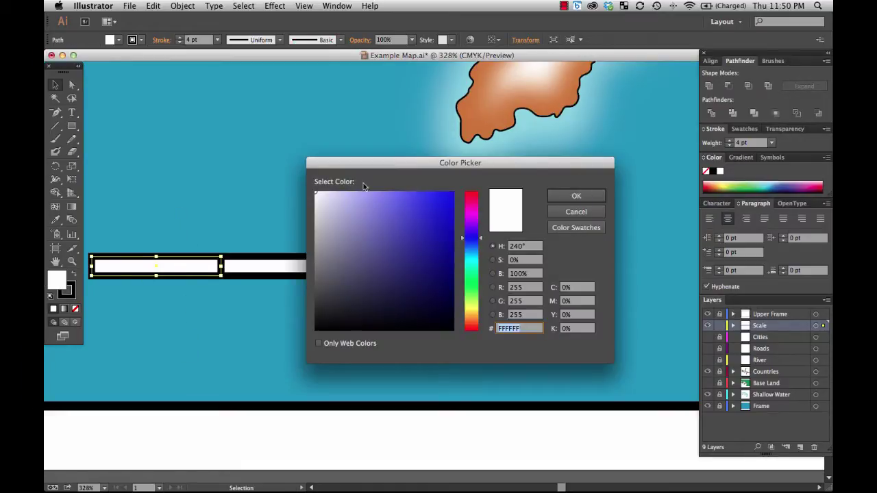
{"action": "left_click", "coordinate": [565, 214]}
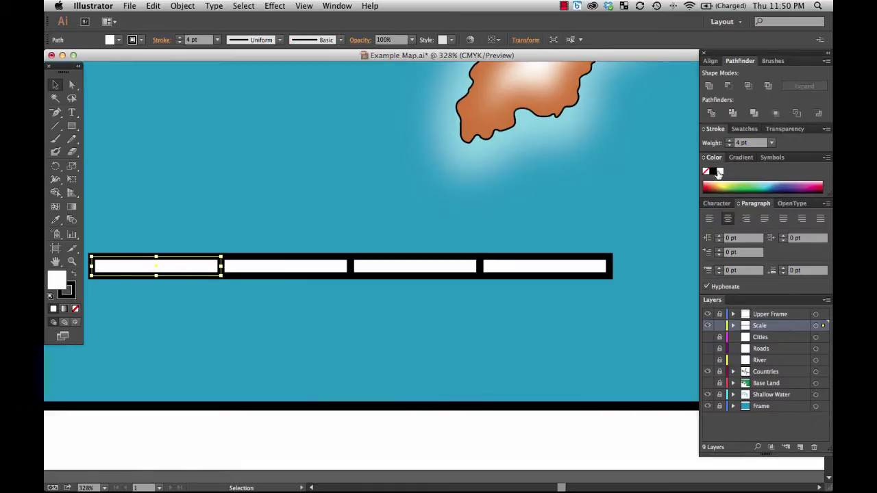
{"action": "left_click", "coordinate": [712, 172]}
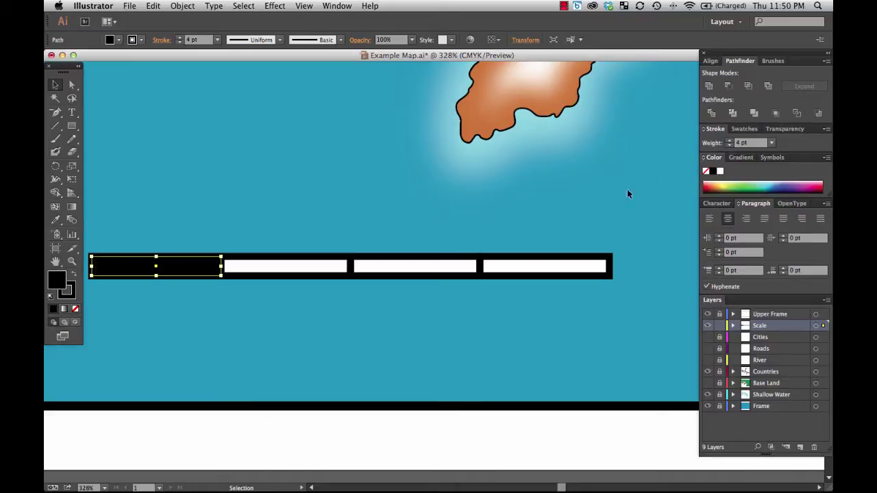
{"action": "left_click", "coordinate": [414, 267]}
{"action": "left_click", "coordinate": [712, 172]}
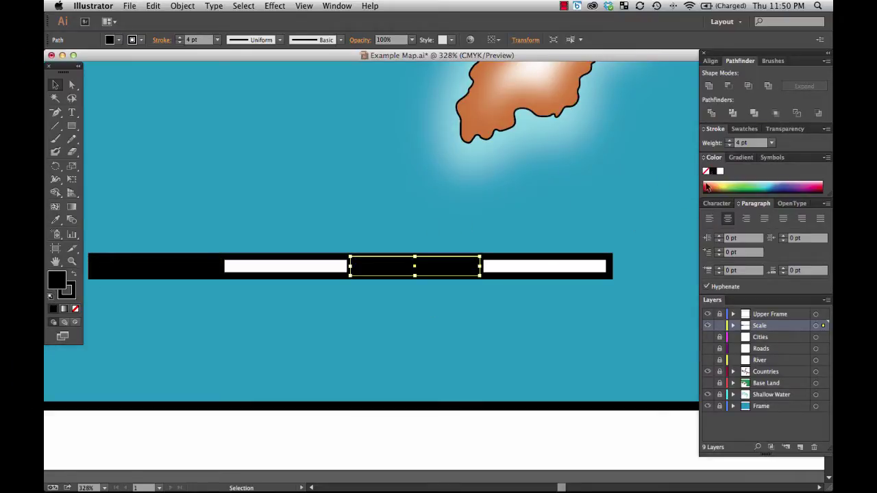
{"action": "left_click", "coordinate": [354, 318]}
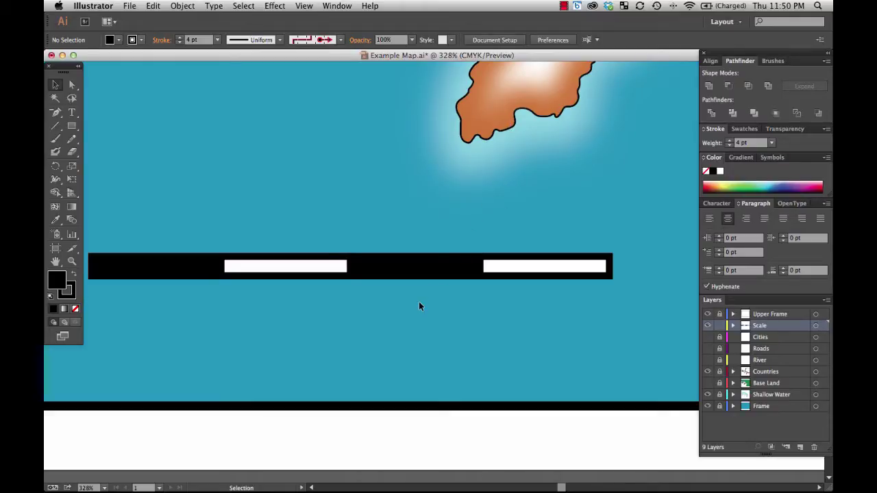
{"action": "key", "text": "space"}
{"action": "left_click_drag", "start_coordinate": [312, 307], "coordinate": [343, 310]}
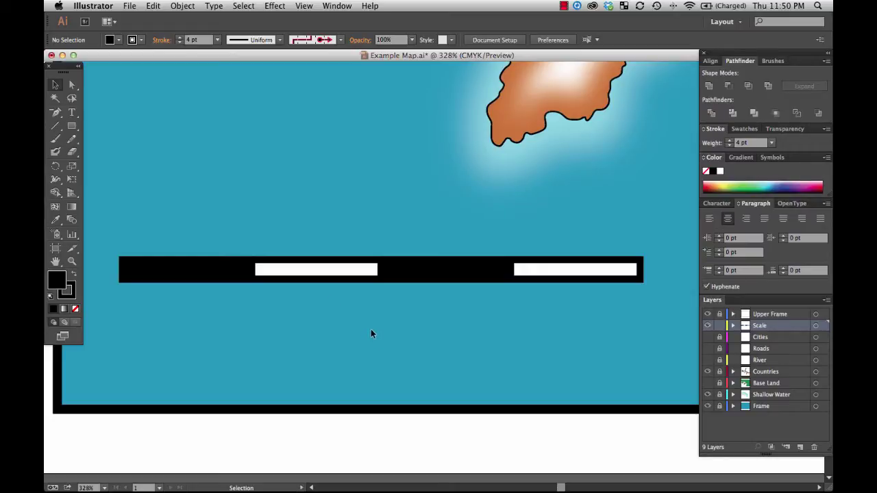
{"action": "left_click", "coordinate": [347, 274]}
{"action": "left_click", "coordinate": [347, 274]}
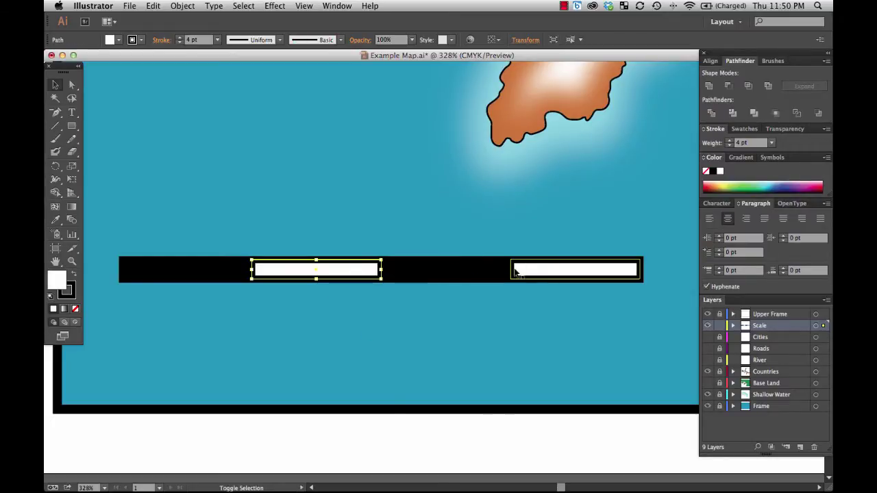
{"action": "left_click", "coordinate": [542, 269], "text": "shift"}
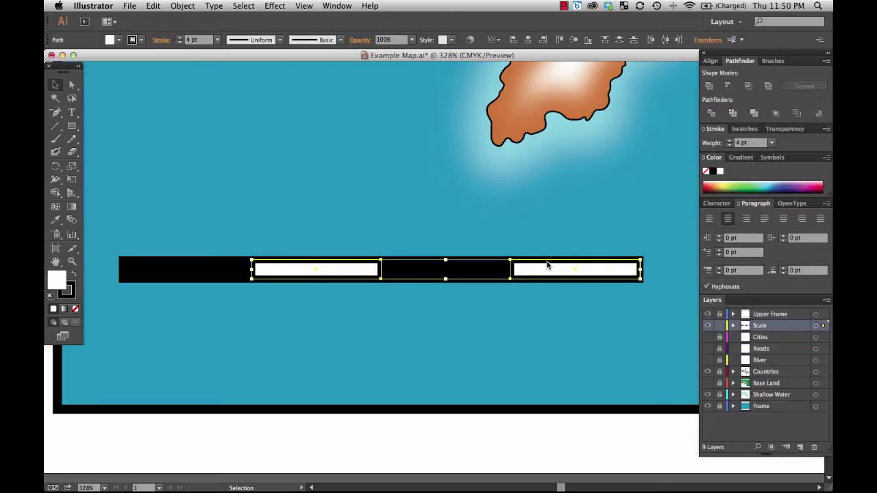
{"action": "right_click", "coordinate": [546, 267]}
{"action": "mouse_move", "coordinate": [620, 406]}
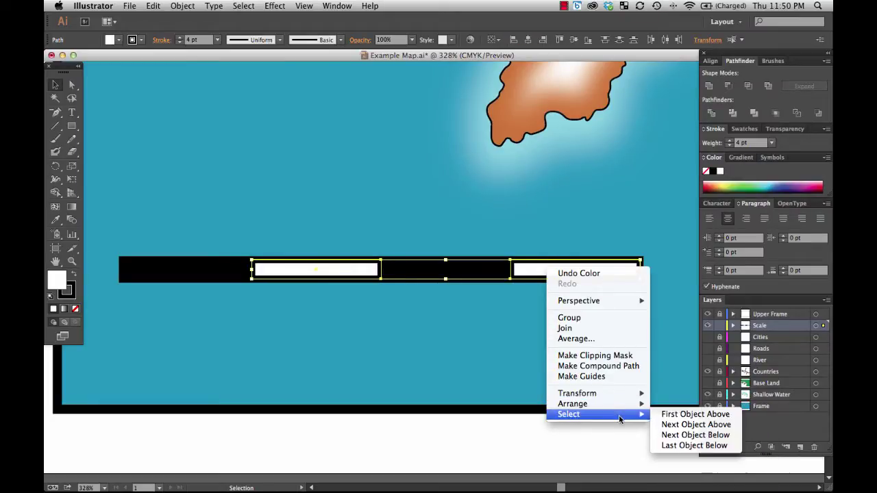
{"action": "left_click", "coordinate": [681, 434]}
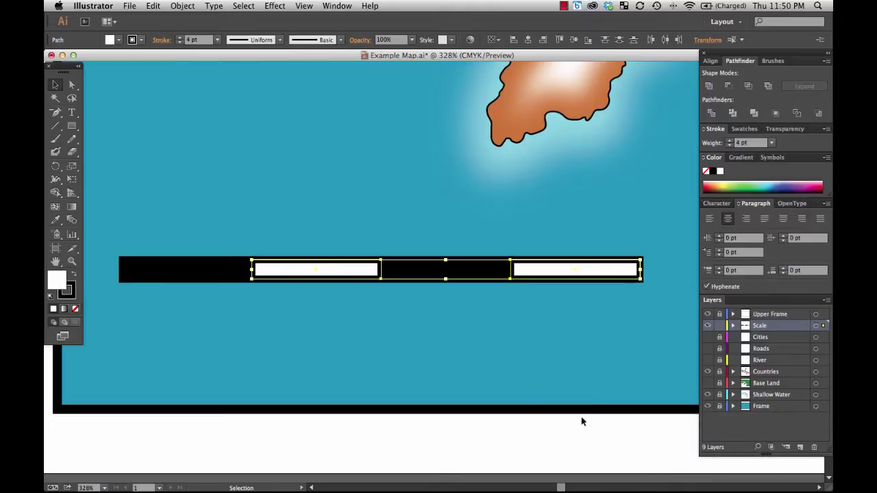
{"action": "left_click", "coordinate": [572, 393]}
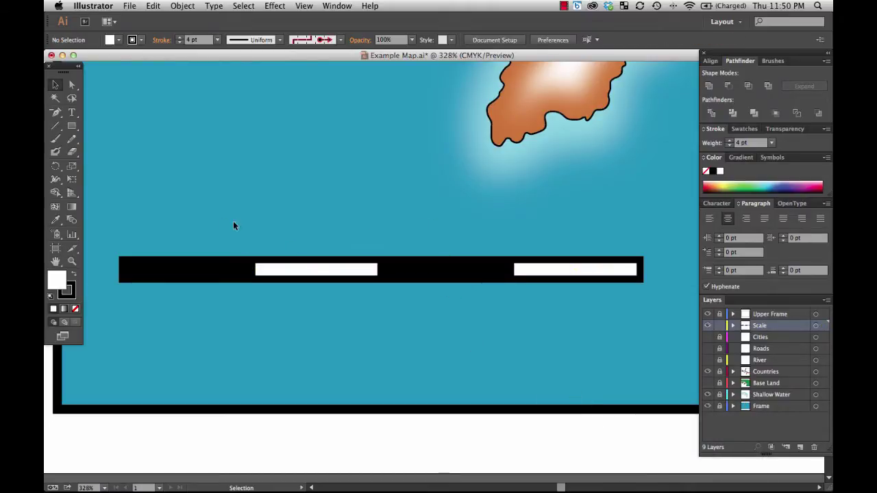
Select all four scale bar segments and set their stroke weight to 8 pt
{"action": "key", "text": "super+a"}
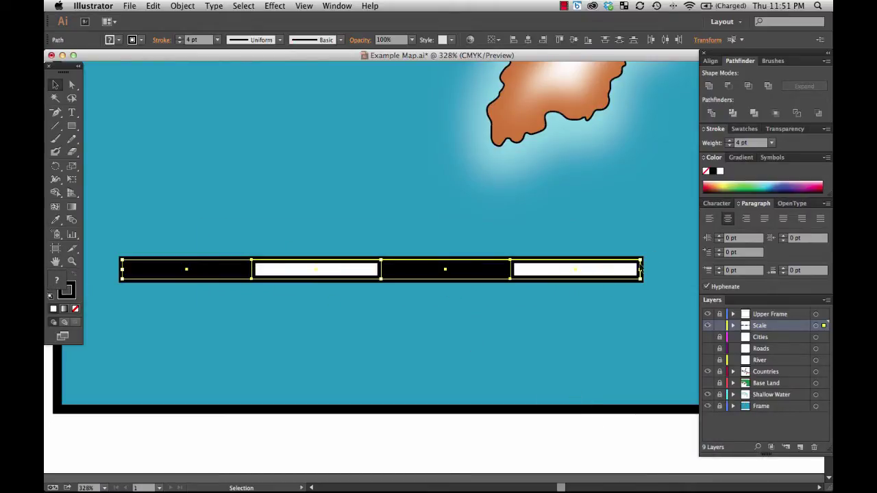
{"action": "left_click", "coordinate": [729, 140]}
{"action": "left_click", "coordinate": [729, 140]}
{"action": "left_click", "coordinate": [729, 140]}
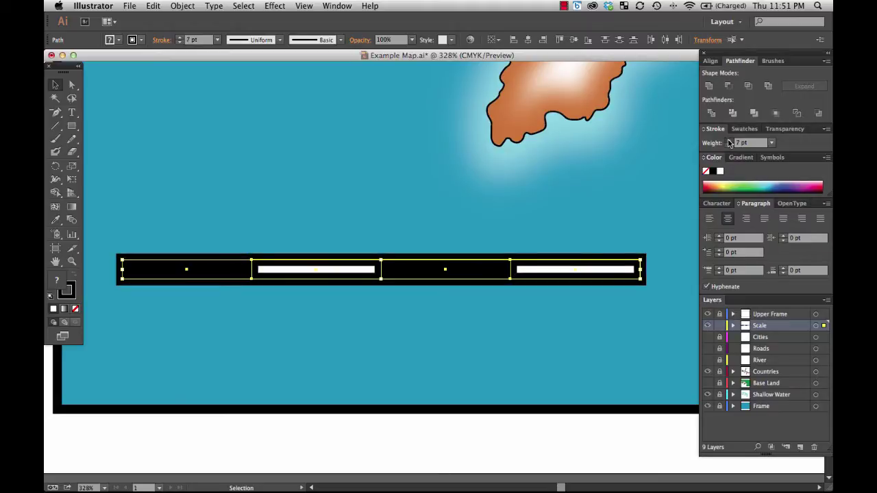
{"action": "left_click", "coordinate": [729, 140]}
{"action": "left_click", "coordinate": [660, 206]}
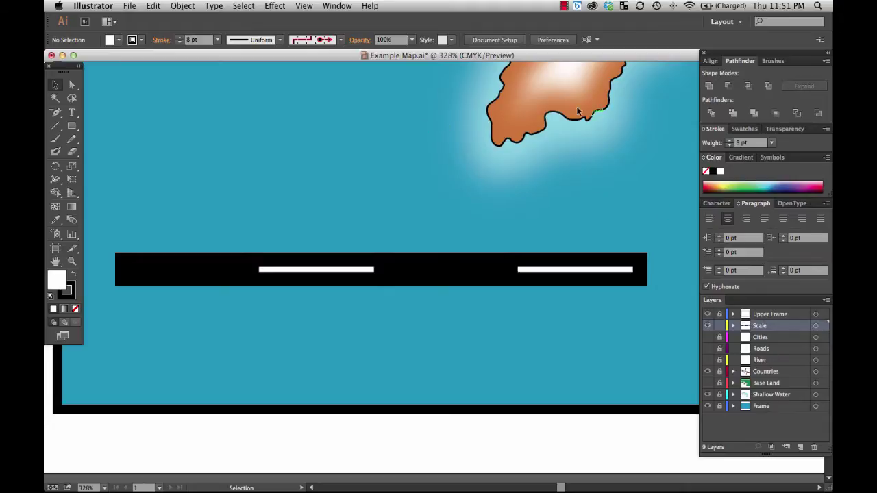
Select all four scale bar segments and reduce their stroke weight until the outline is removed completely
{"action": "left_click", "coordinate": [729, 145]}
{"action": "left_click", "coordinate": [729, 146]}
{"action": "left_click", "coordinate": [729, 147]}
{"action": "left_click", "coordinate": [728, 147]}
{"action": "left_click", "coordinate": [729, 145]}
{"action": "left_click_drag", "start_coordinate": [182, 219], "coordinate": [556, 304]}
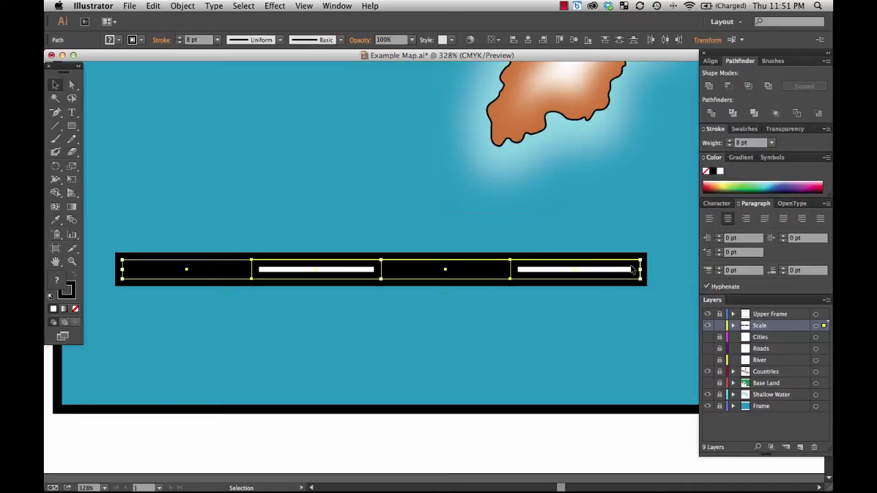
{"action": "left_click", "coordinate": [729, 145]}
{"action": "left_click", "coordinate": [729, 145]}
{"action": "left_click", "coordinate": [729, 145]}
{"action": "left_click", "coordinate": [729, 145]}
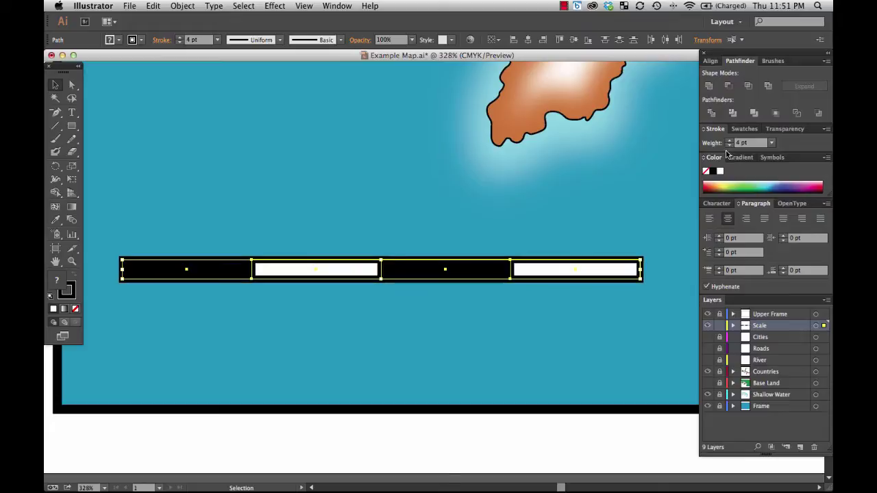
{"action": "left_click", "coordinate": [729, 145]}
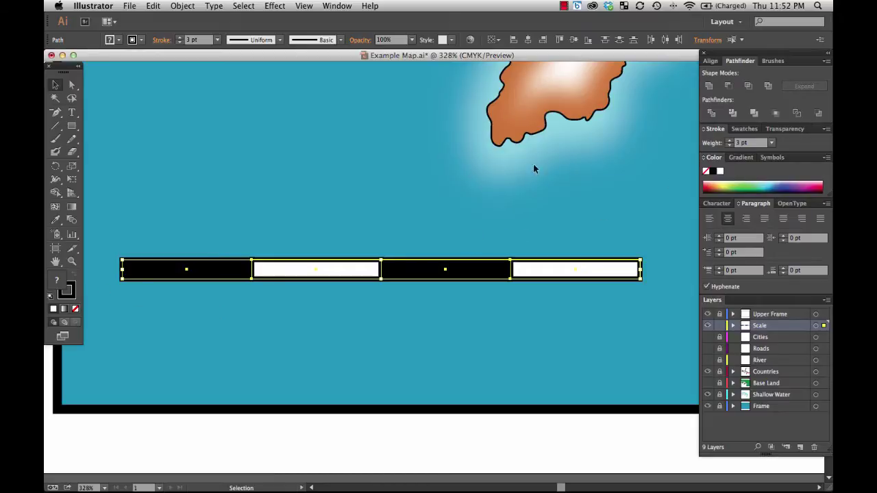
{"action": "left_click", "coordinate": [729, 145]}
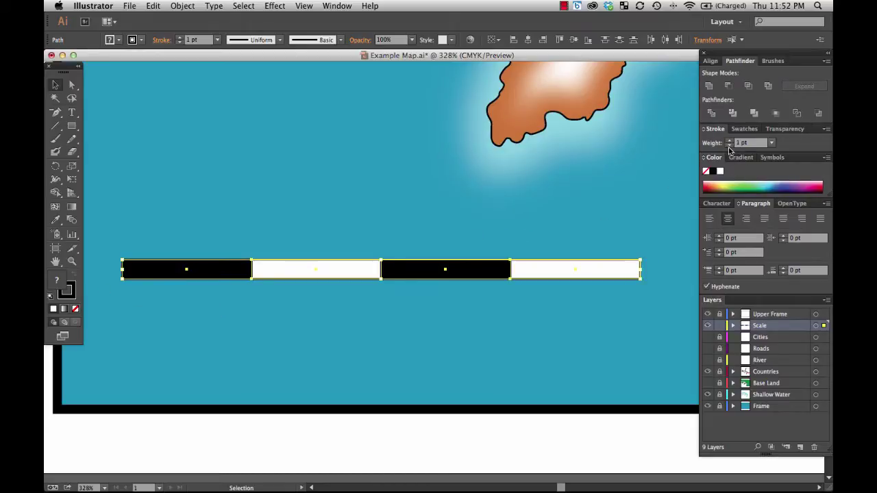
{"action": "left_click", "coordinate": [729, 145]}
{"action": "left_click", "coordinate": [730, 146]}
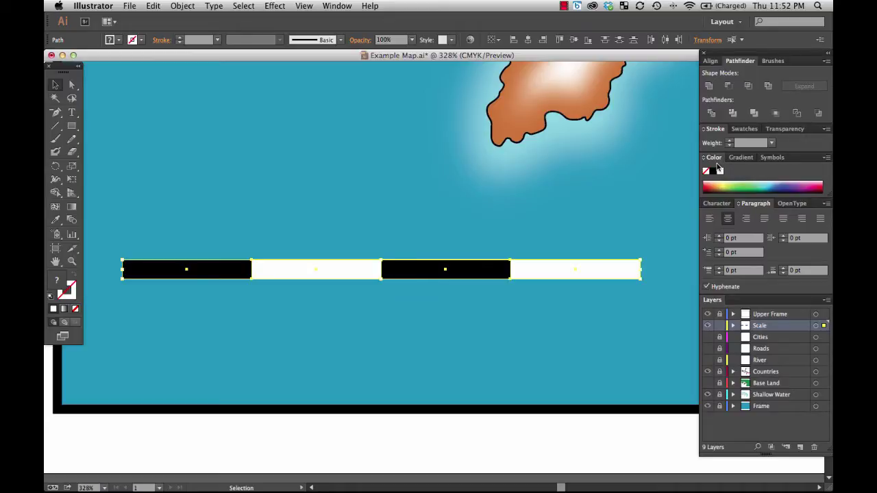
{"action": "left_click", "coordinate": [161, 187]}
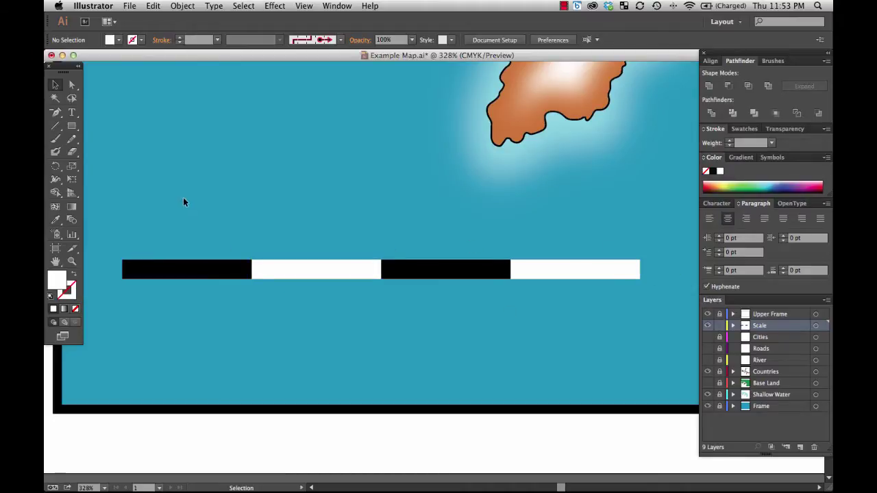
Copy the first black segment and align the duplicate at the bar's right end as the fifth segment
{"action": "left_click", "coordinate": [185, 269]}
{"action": "key", "text": "super+c"}
{"action": "key", "text": "super+v"}
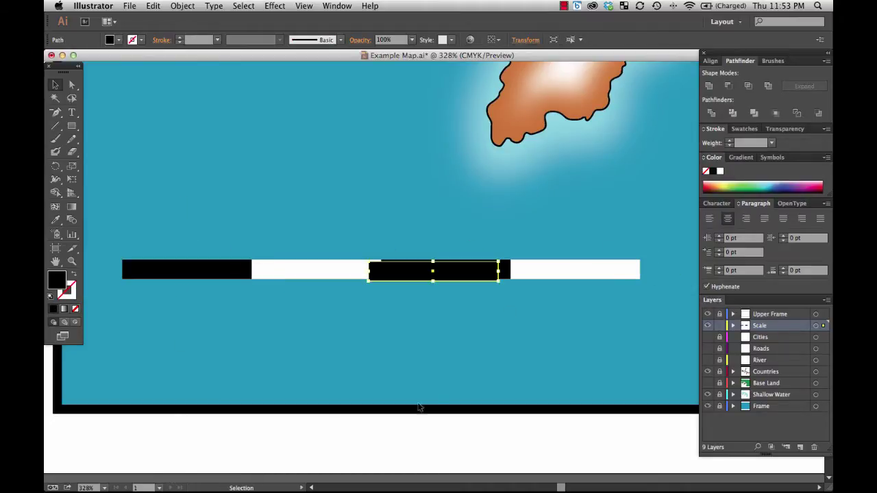
{"action": "left_click_drag", "start_coordinate": [404, 274], "coordinate": [671, 280]}
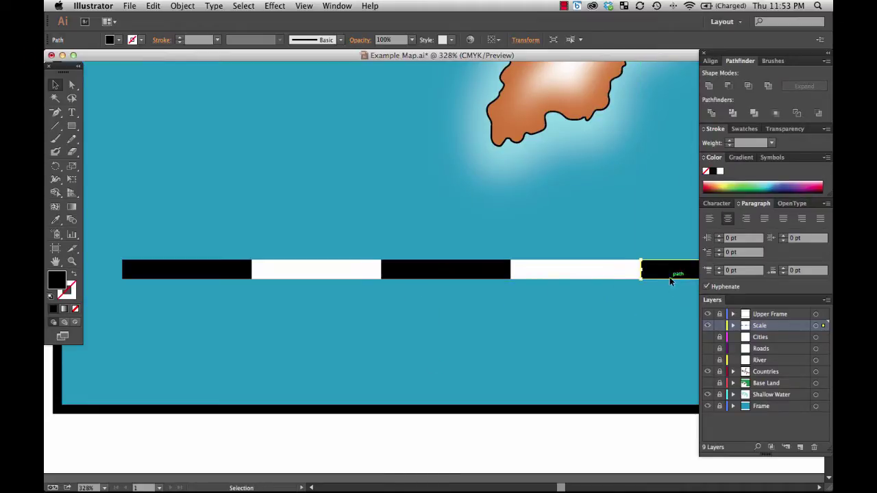
{"action": "left_click", "coordinate": [654, 302]}
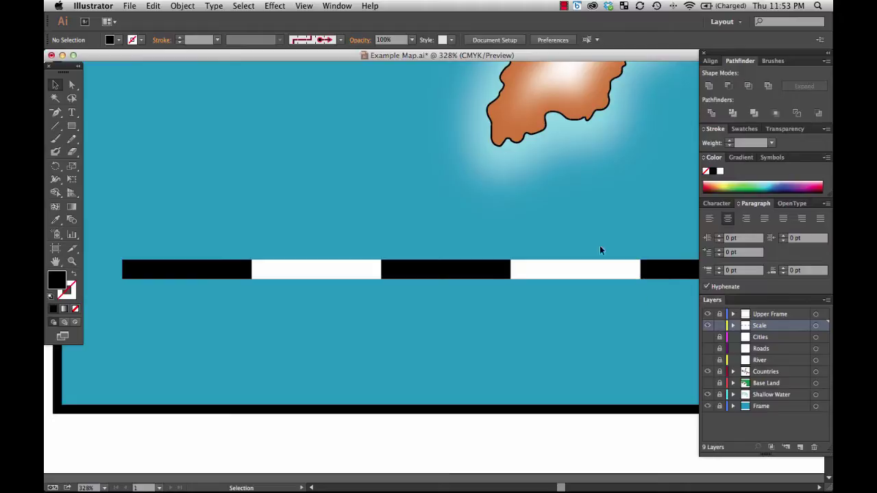
{"action": "left_click_drag", "start_coordinate": [599, 318], "coordinate": [564, 329]}
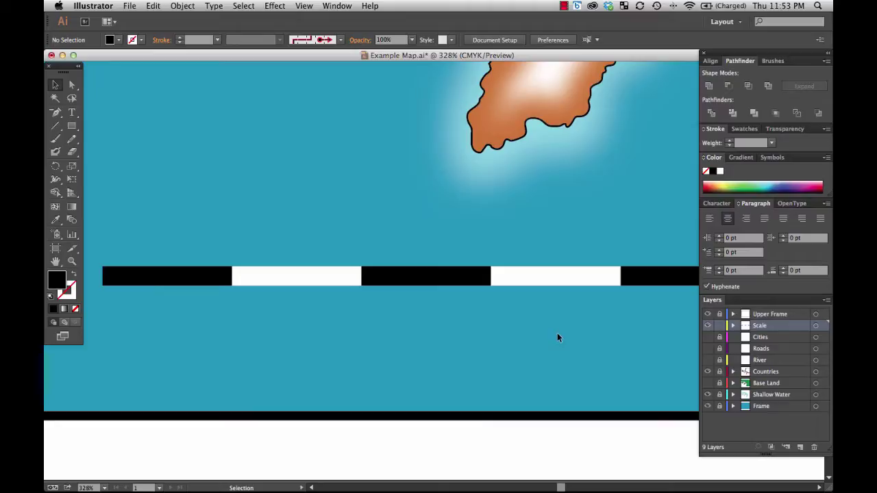
{"action": "left_click_drag", "start_coordinate": [188, 202], "coordinate": [647, 307]}
{"action": "right_click", "coordinate": [647, 307]}
{"action": "left_click", "coordinate": [655, 332]}
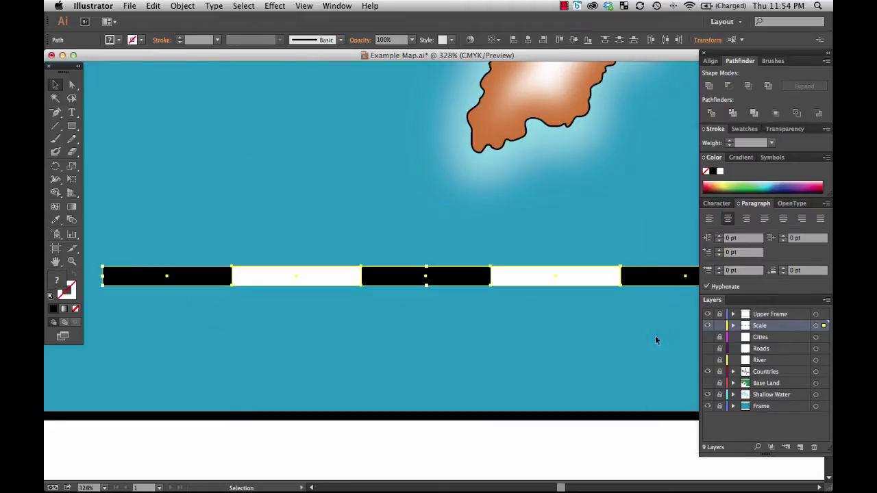
{"action": "left_click", "coordinate": [623, 345]}
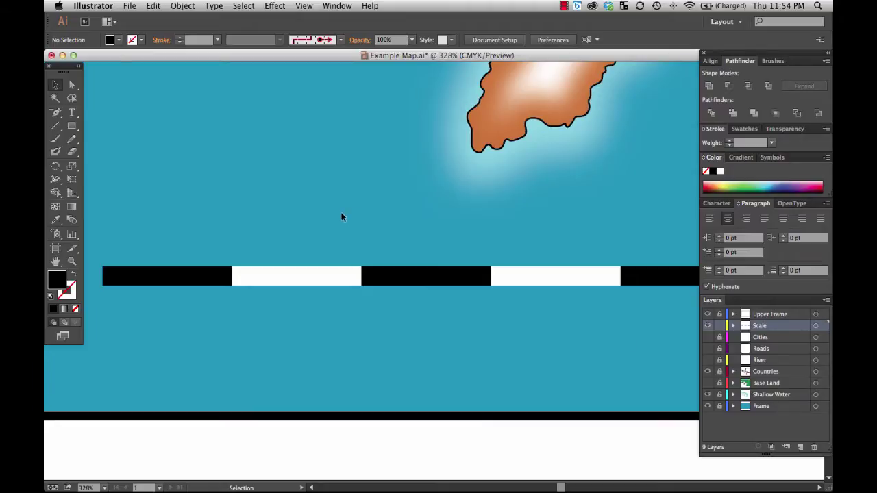
Create a horizontal line segment 5 in long at 0° above the scale bar
{"action": "left_click", "coordinate": [55, 127]}
{"action": "left_click", "coordinate": [176, 219]}
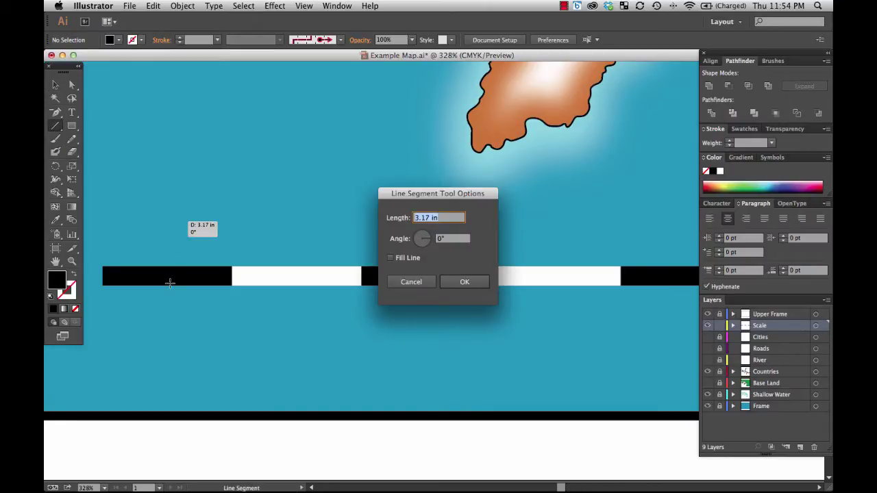
{"action": "type", "text": "5"}
{"action": "left_click", "coordinate": [456, 286]}
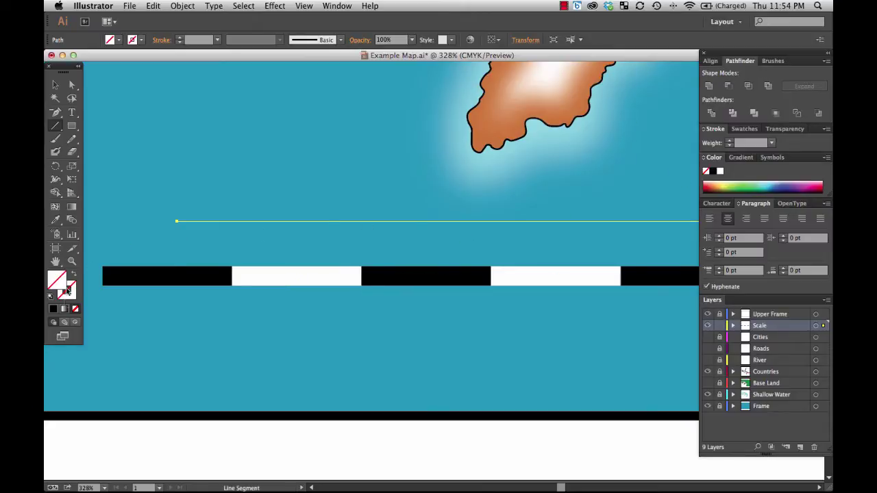
Give the 5 in line a black stroke and set its weight to 20 pt
{"action": "left_click", "coordinate": [53, 309]}
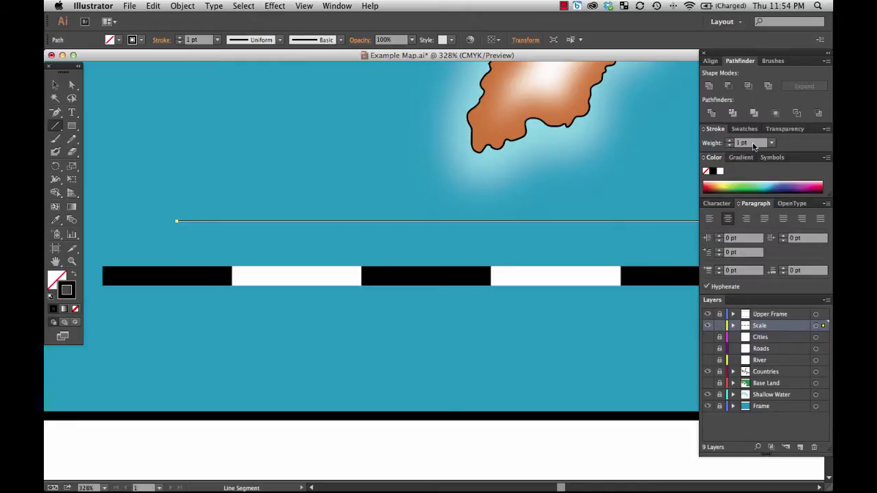
{"action": "left_click", "coordinate": [740, 143]}
{"action": "type", "text": "29"}
{"action": "key", "text": "BackSpace"}
{"action": "type", "text": "0"}
{"action": "key", "text": "Return"}
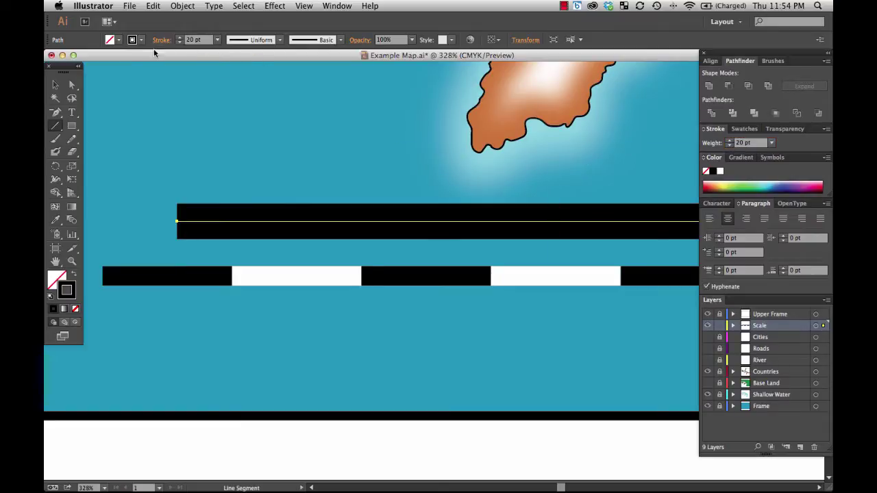
Move the thick line over the scale bar and set its stroke weight to 16 pt
{"action": "left_click", "coordinate": [58, 89]}
{"action": "left_click_drag", "start_coordinate": [322, 218], "coordinate": [295, 273]}
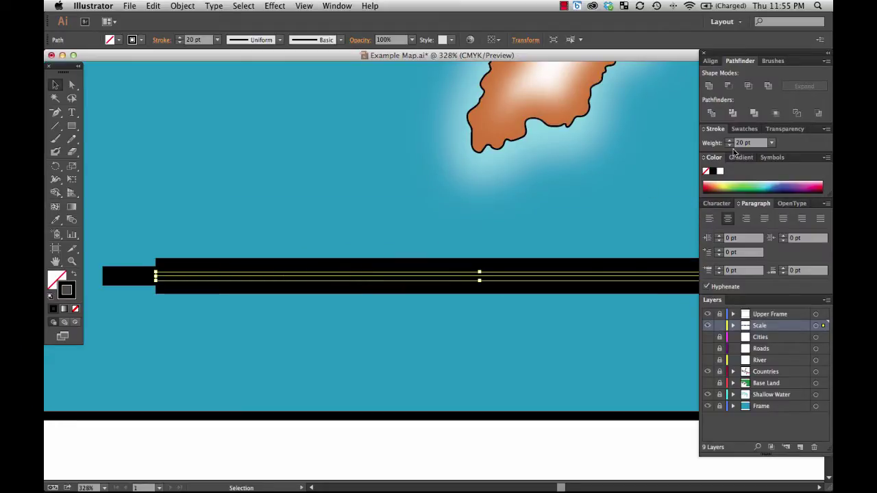
{"action": "left_click", "coordinate": [756, 144]}
{"action": "type", "text": "16"}
{"action": "key", "text": "Return"}
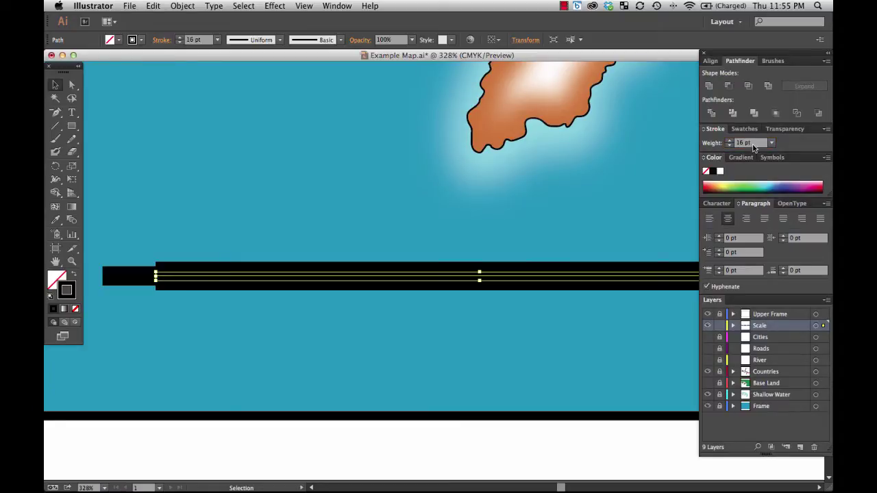
Select the grouped scale bar segments and bring them to the front of the line
{"action": "mouse_move", "coordinate": [233, 260]}
{"action": "left_mouse_down"}
{"action": "mouse_move", "coordinate": [156, 286]}
{"action": "mouse_move", "coordinate": [127, 264]}
{"action": "left_mouse_up"}
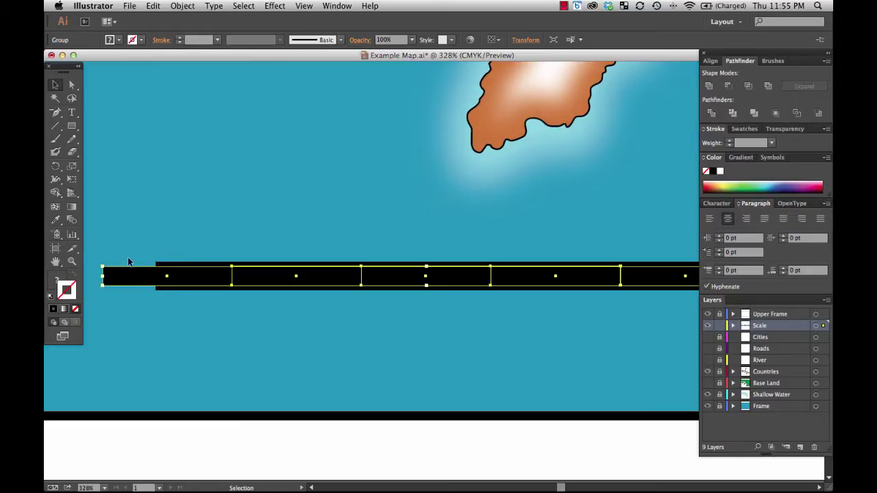
{"action": "right_click", "coordinate": [135, 282]}
{"action": "mouse_move", "coordinate": [192, 368]}
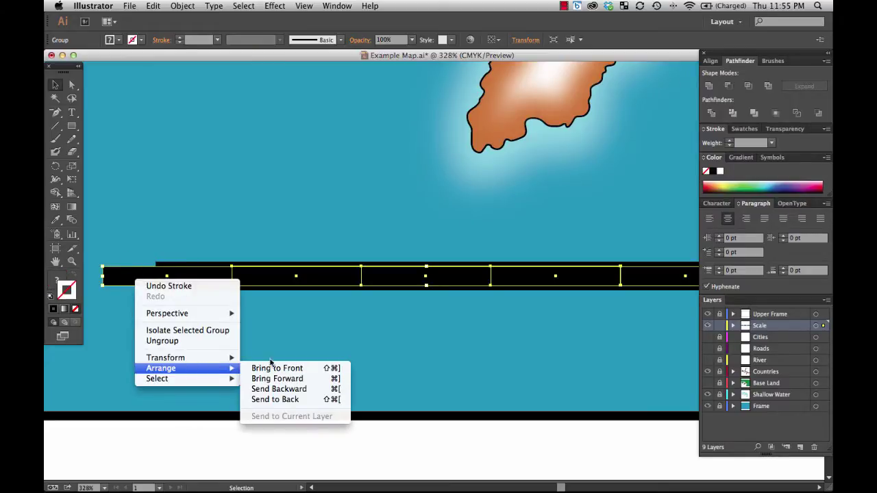
{"action": "left_click", "coordinate": [301, 368]}
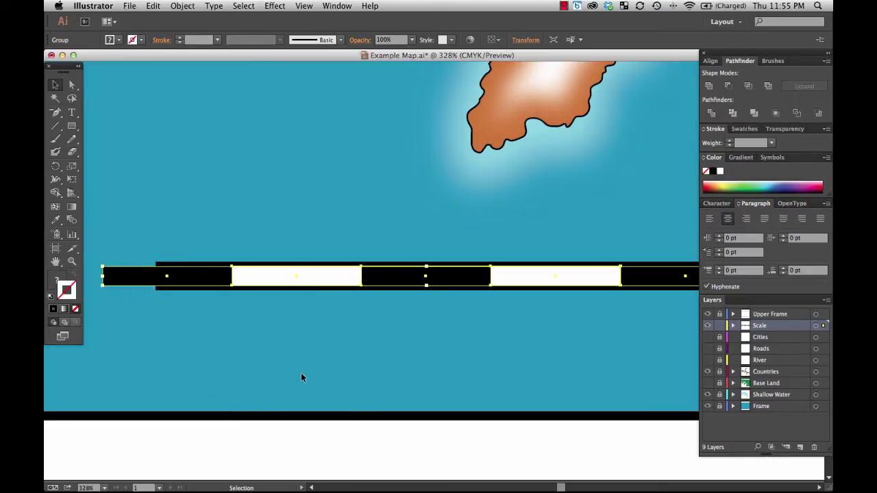
{"action": "left_click", "coordinate": [292, 377]}
Select the grouped scale bar and the line together and align their left edges
{"action": "left_click_drag", "start_coordinate": [183, 224], "coordinate": [267, 315]}
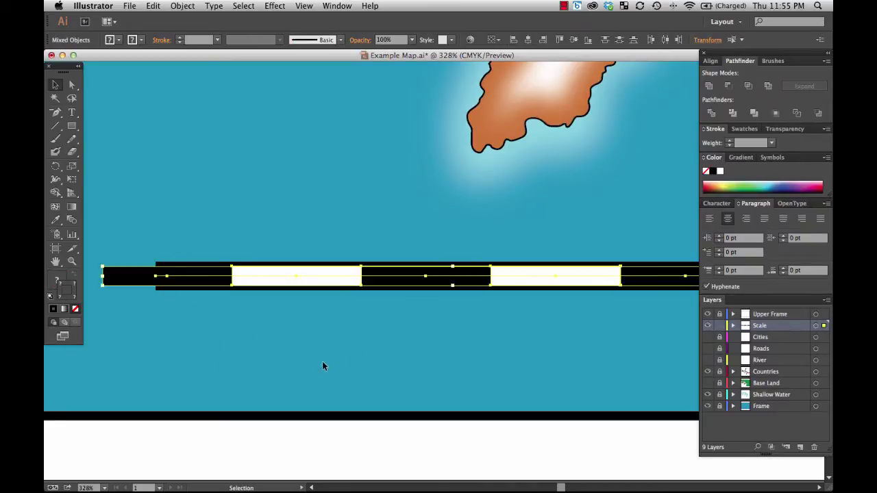
{"action": "left_click", "coordinate": [370, 300]}
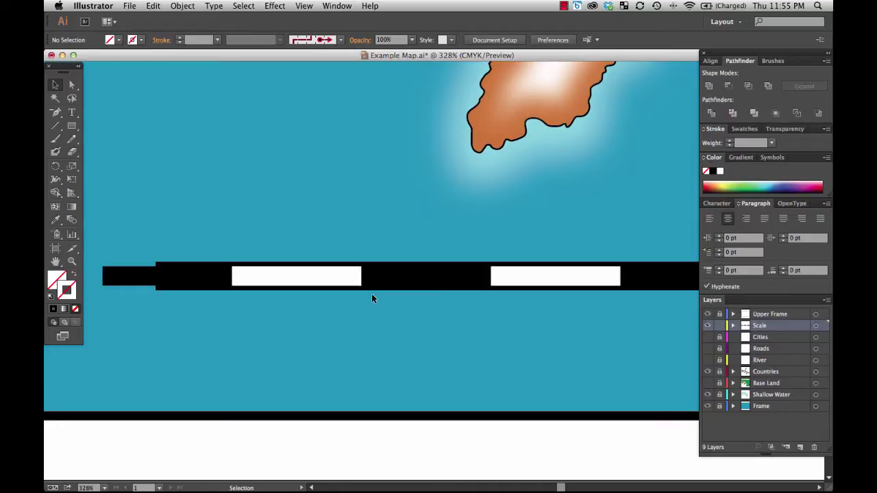
{"action": "left_click_drag", "start_coordinate": [191, 219], "coordinate": [183, 420]}
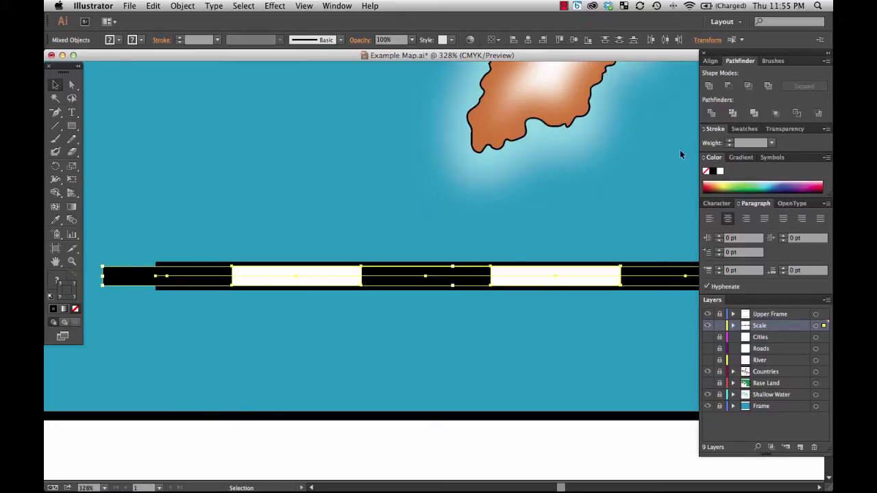
{"action": "left_click", "coordinate": [714, 60]}
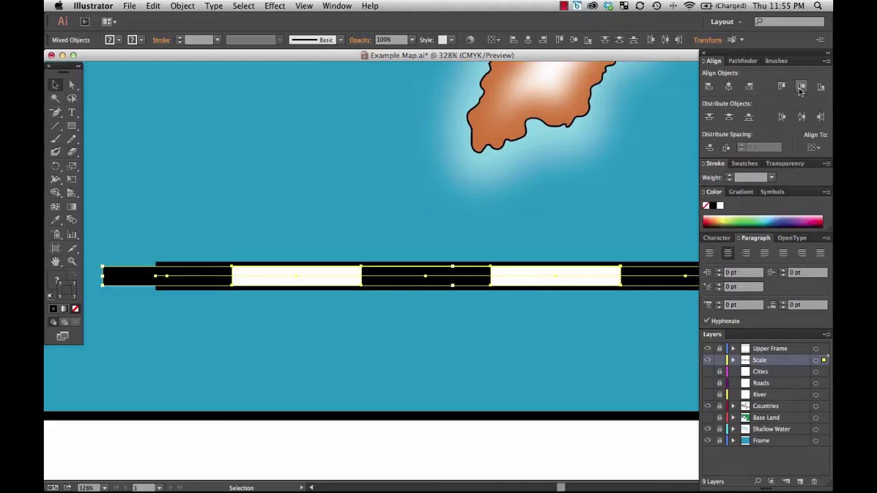
{"action": "left_click", "coordinate": [710, 88]}
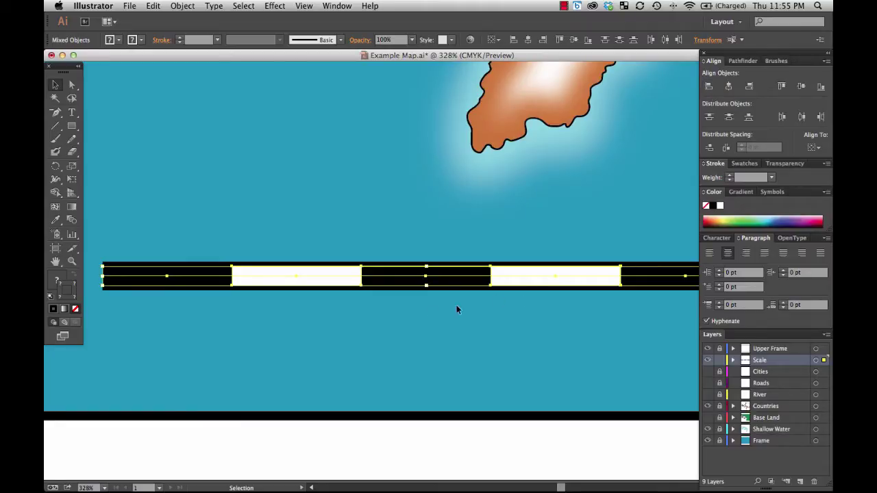
{"action": "left_click", "coordinate": [313, 371]}
Move the scale bar and its backing line together to the right, leaving free space beside the bar's left end
{"action": "key", "text": "z"}
{"action": "left_click", "coordinate": [389, 278], "text": "alt"}
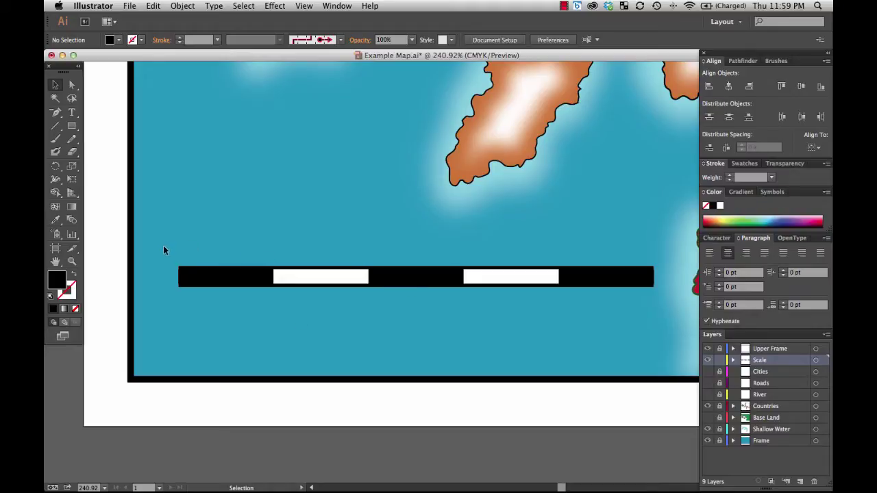
{"action": "left_click_drag", "start_coordinate": [163, 250], "coordinate": [667, 335]}
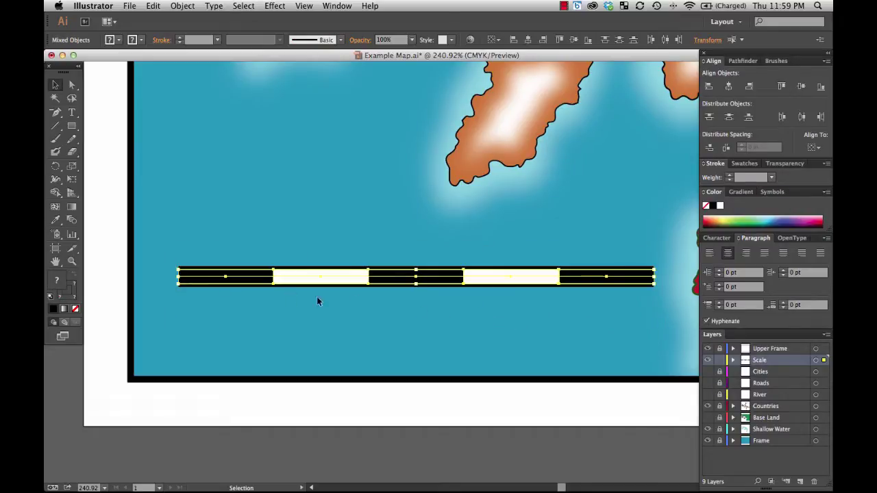
{"action": "left_click_drag", "start_coordinate": [233, 279], "coordinate": [368, 288]}
{"action": "left_click", "coordinate": [368, 329]}
Ungroup the five scale bar segments so that each can be selected individually
{"action": "left_click", "coordinate": [364, 279]}
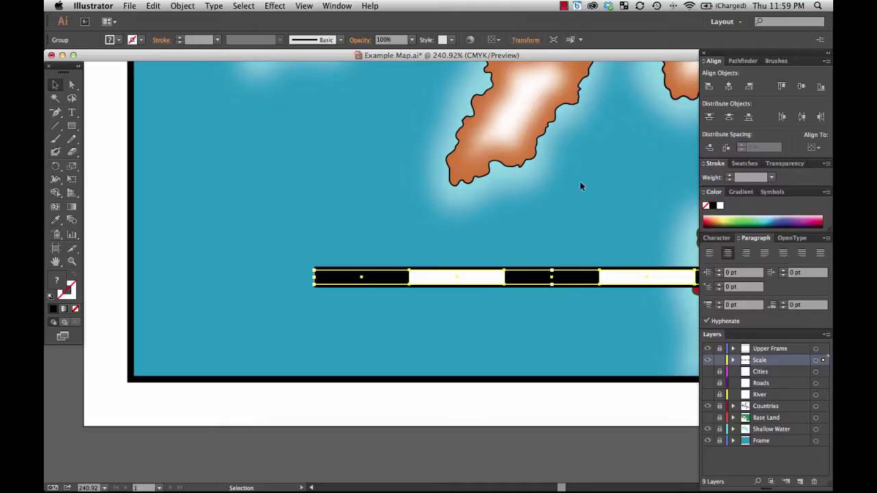
{"action": "key", "text": "super+z"}
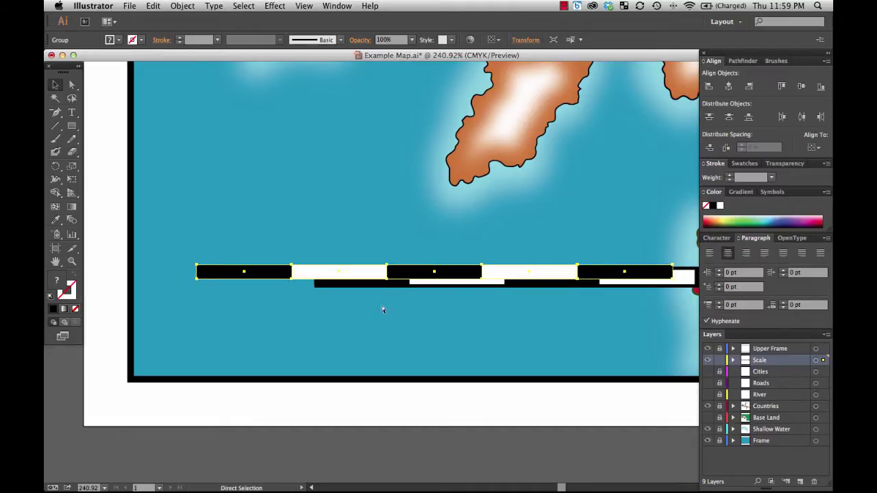
{"action": "key", "text": "super+shift+z"}
{"action": "right_click", "coordinate": [392, 278]}
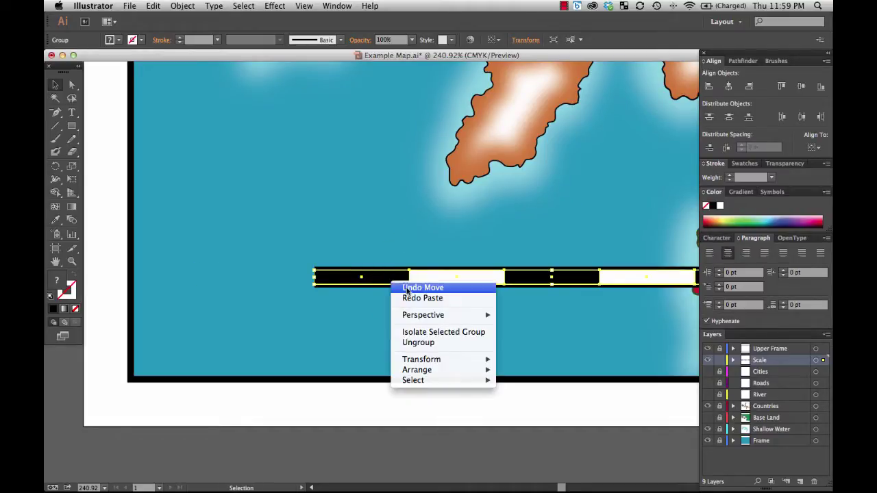
{"action": "left_click", "coordinate": [419, 342]}
{"action": "left_click", "coordinate": [391, 283]}
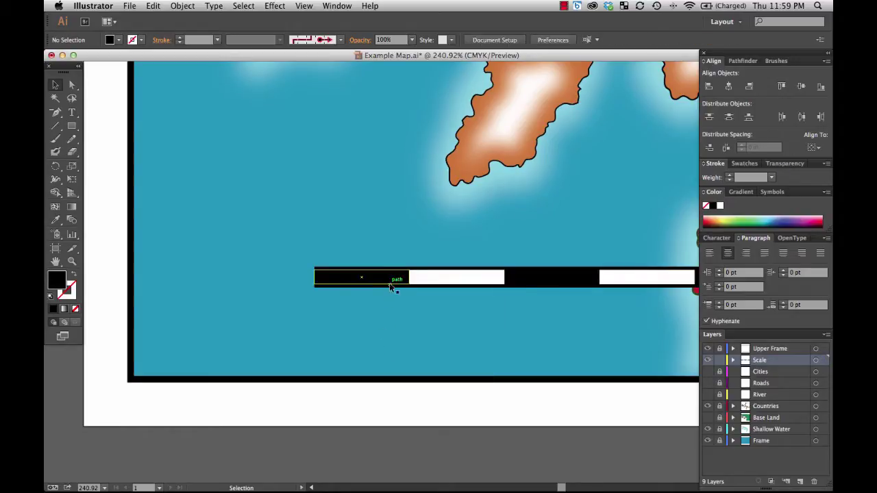
Place a black segment against the bar's left end and scale it non-uniformly to 20% horizontally
{"action": "left_click_drag", "start_coordinate": [362, 276], "coordinate": [298, 284]}
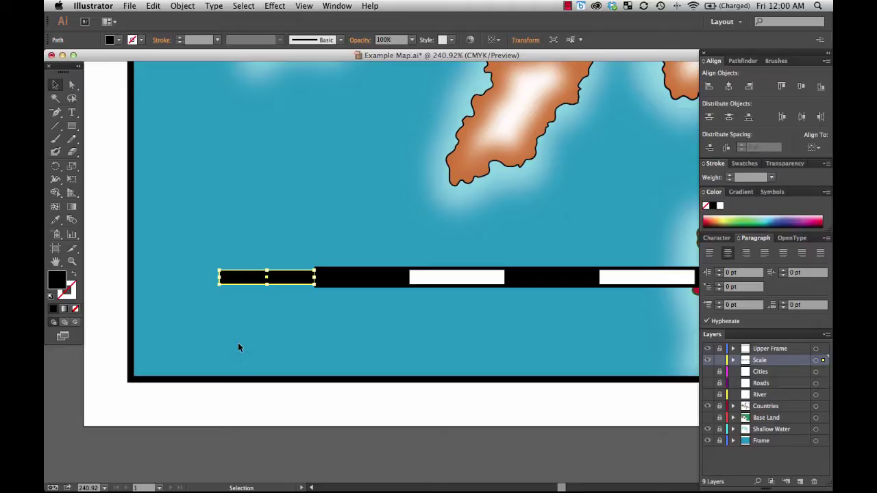
{"action": "right_click", "coordinate": [283, 278]}
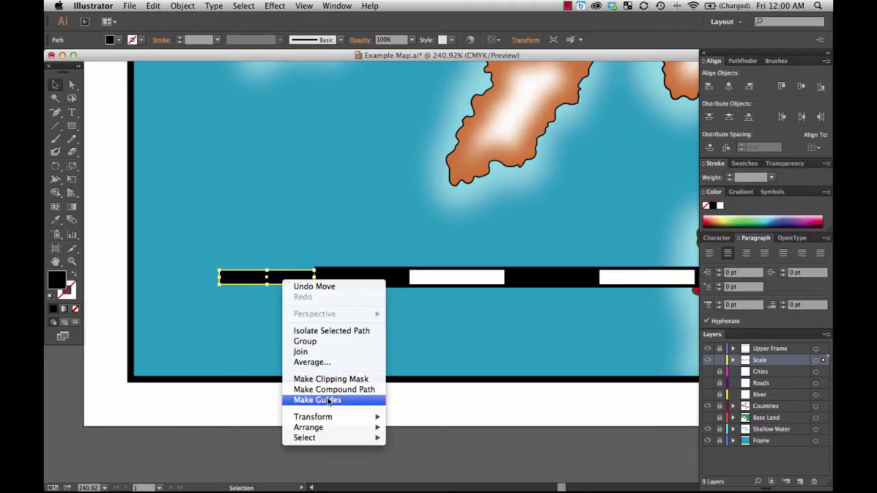
{"action": "mouse_move", "coordinate": [334, 417]}
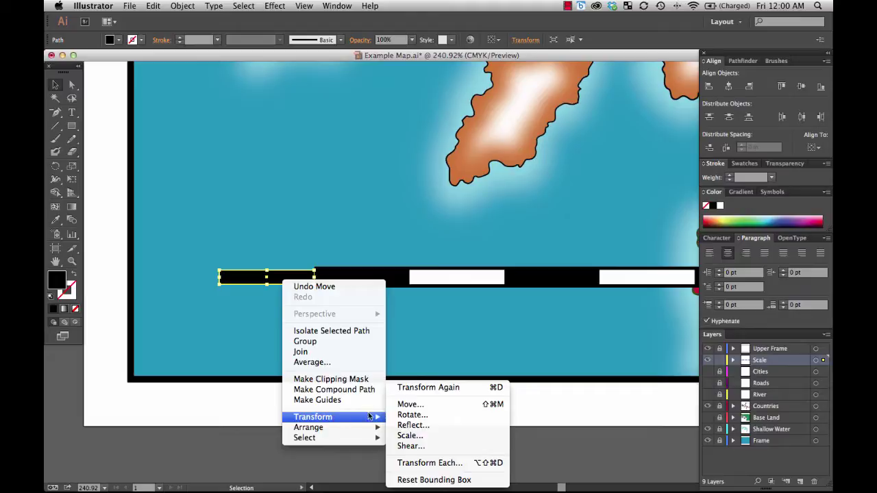
{"action": "left_click", "coordinate": [413, 435]}
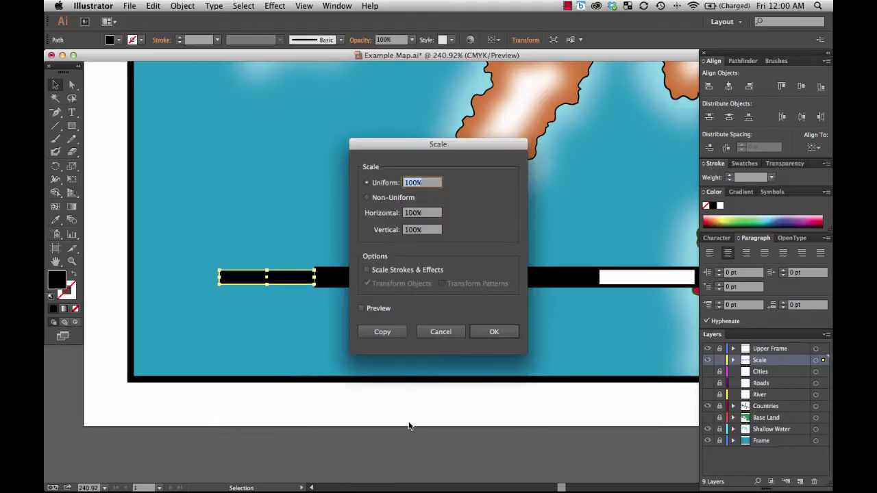
{"action": "left_click", "coordinate": [366, 198]}
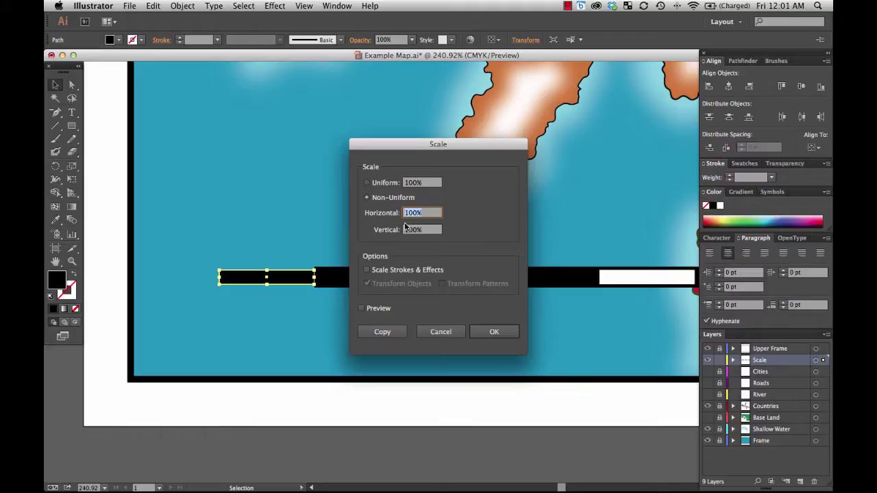
{"action": "type", "text": "20"}
{"action": "key", "text": "Return"}
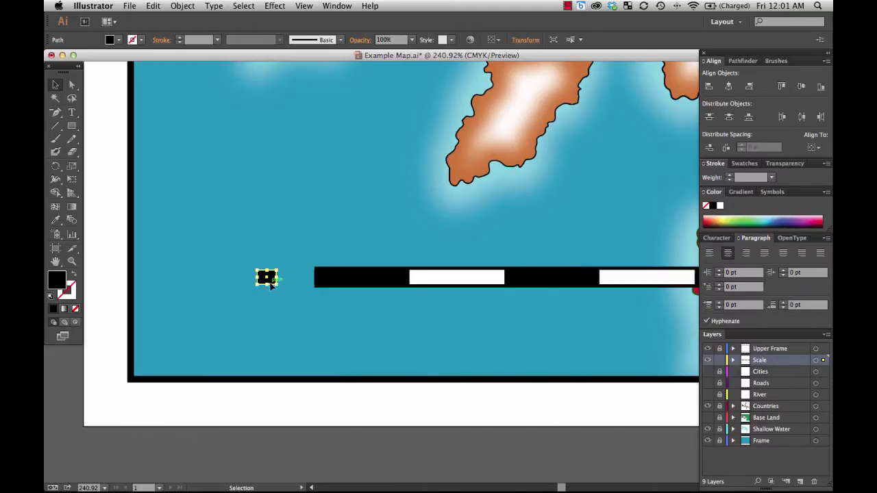
Snap the small black rectangle to the bar's left end and place two copies of it in a row to its left
{"action": "left_click", "coordinate": [270, 295]}
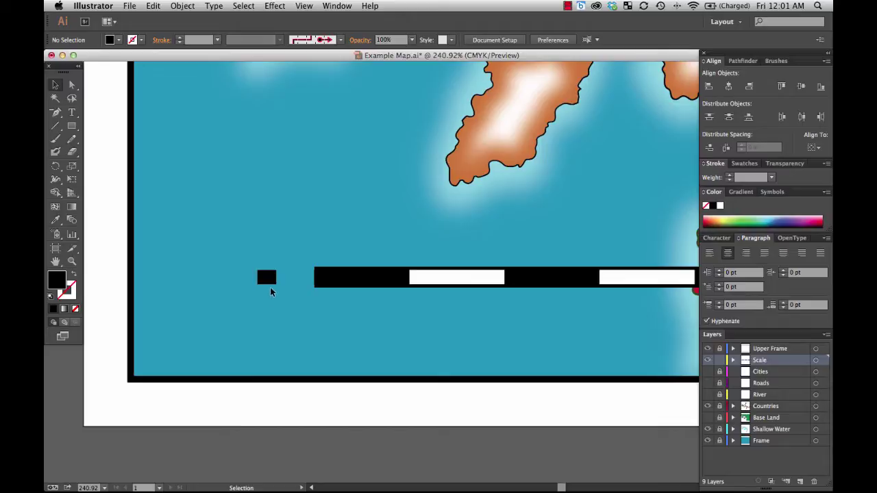
{"action": "left_click_drag", "start_coordinate": [267, 278], "coordinate": [306, 278]}
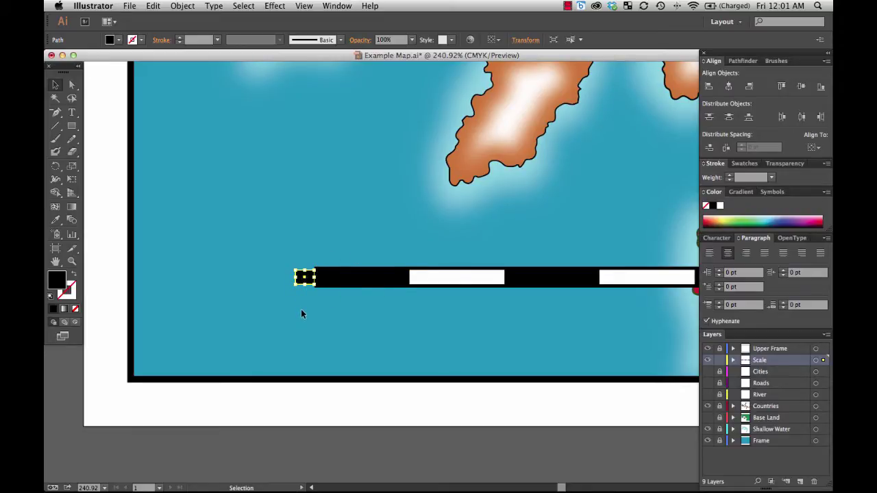
{"action": "key", "text": "super+c"}
{"action": "key", "text": "super+v"}
{"action": "left_click_drag", "start_coordinate": [435, 274], "coordinate": [288, 279]}
{"action": "key", "text": "super+v"}
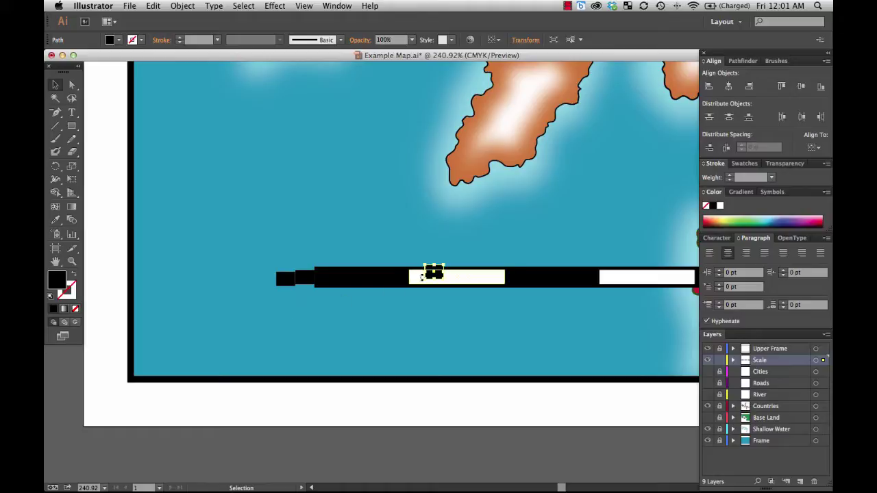
{"action": "left_click_drag", "start_coordinate": [431, 279], "coordinate": [269, 281]}
{"action": "left_click", "coordinate": [297, 297]}
{"action": "left_click", "coordinate": [276, 296]}
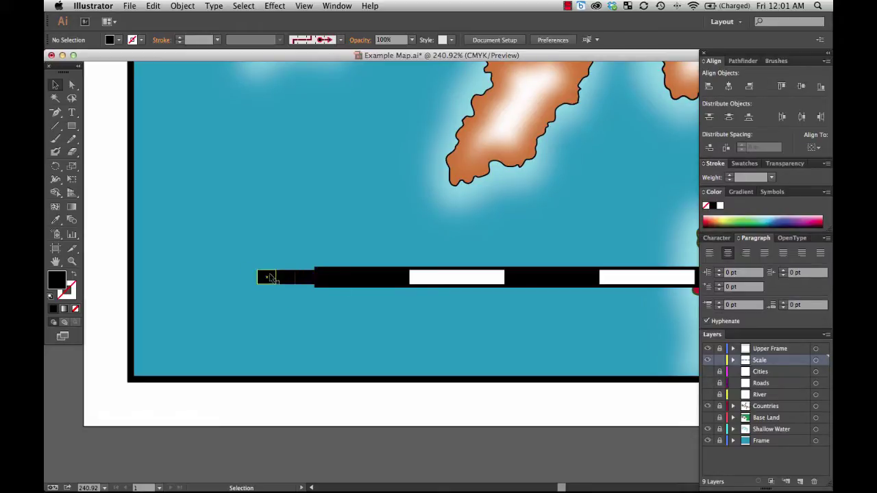
Add a fourth and a fifth copy of the small rectangle to the left end of the row
{"action": "left_click_drag", "start_coordinate": [272, 278], "coordinate": [245, 279]}
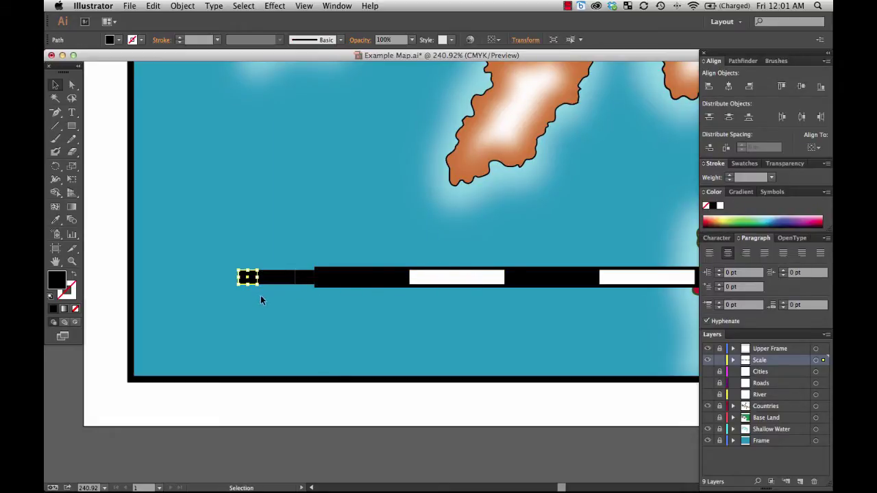
{"action": "key", "text": "ctrl+z"}
{"action": "left_click_drag", "start_coordinate": [436, 274], "coordinate": [299, 306]}
{"action": "left_click", "coordinate": [249, 296]}
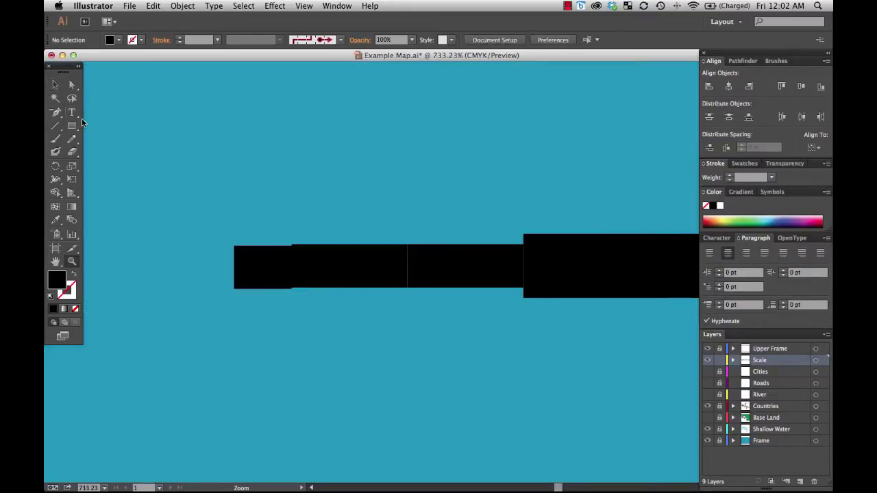
Line up the five small rectangles vertically in one even row beside the scale bar
{"action": "left_click_drag", "start_coordinate": [164, 196], "coordinate": [493, 274]}
{"action": "left_click", "coordinate": [548, 202]}
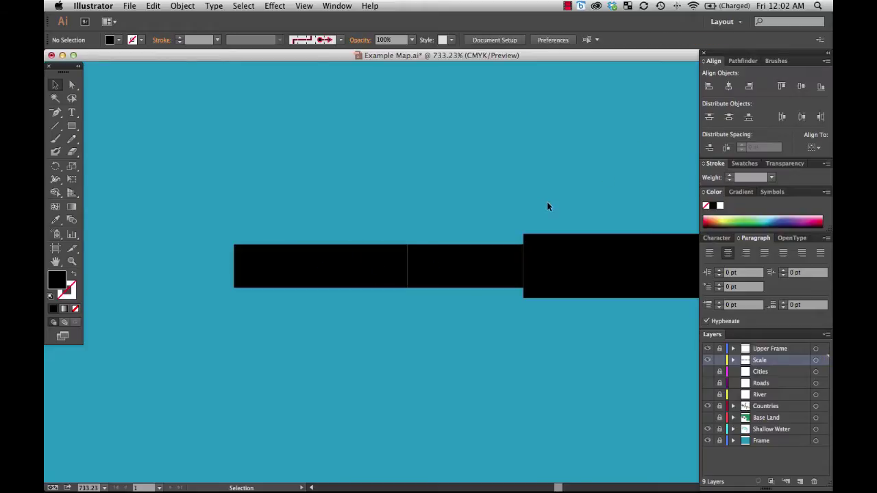
{"action": "left_click_drag", "start_coordinate": [398, 275], "coordinate": [397, 274]}
{"action": "left_click", "coordinate": [419, 237]}
{"action": "left_click", "coordinate": [403, 184]}
{"action": "left_click_drag", "start_coordinate": [264, 246], "coordinate": [485, 270]}
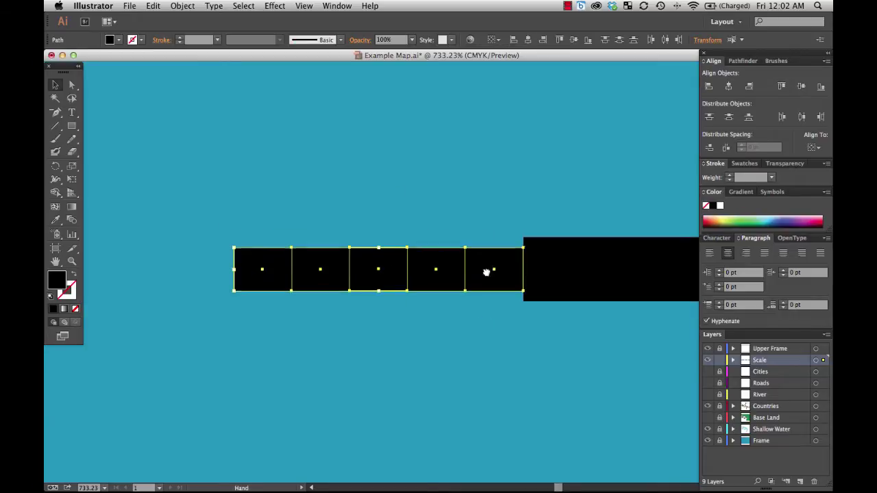
{"action": "scroll", "coordinate": [485, 270], "scroll_direction": "up", "scroll_amount": 2}
{"action": "left_click", "coordinate": [374, 329]}
{"action": "mouse_move", "coordinate": [383, 288]}
{"action": "left_mouse_down"}
{"action": "mouse_move", "coordinate": [388, 333]}
{"action": "mouse_move", "coordinate": [384, 287]}
{"action": "left_mouse_up"}
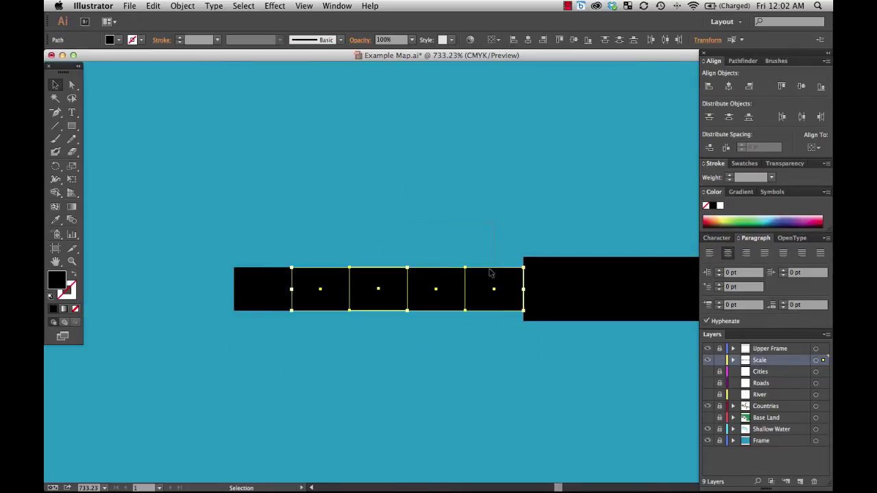
Move the five small rectangles below the bar and place a full-length black segment directly above them to compare their widths
{"action": "left_click_drag", "start_coordinate": [283, 302], "coordinate": [377, 376]}
{"action": "left_click_drag", "start_coordinate": [451, 402], "coordinate": [250, 335]}
{"action": "left_click_drag", "start_coordinate": [182, 309], "coordinate": [376, 288]}
{"action": "key", "text": "ctrl+z"}
{"action": "key", "text": "ctrl+z"}
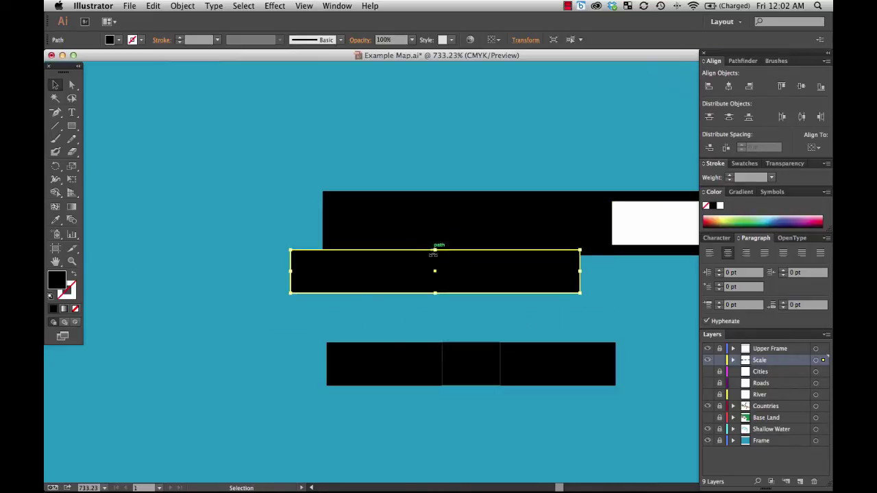
{"action": "left_click_drag", "start_coordinate": [419, 252], "coordinate": [458, 304]}
{"action": "left_click_drag", "start_coordinate": [307, 329], "coordinate": [350, 353]}
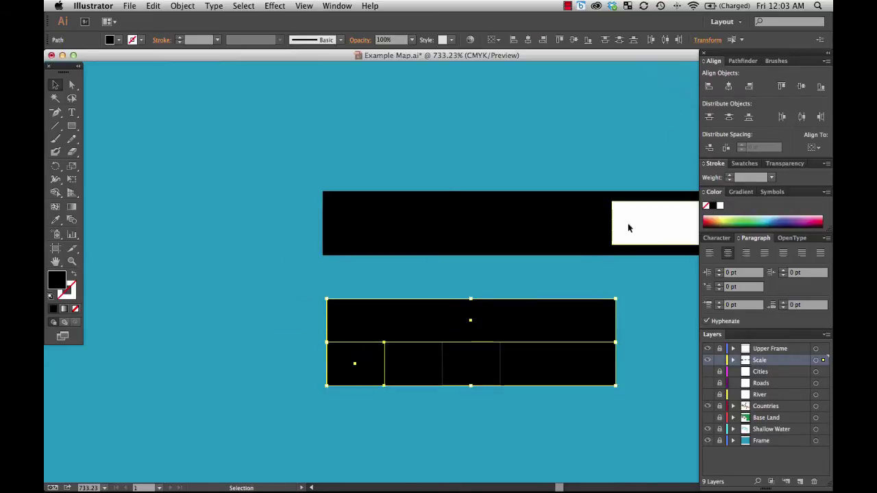
Distribute the five small rectangles evenly by their horizontal centers and delete the full-length comparison segment above them
{"action": "left_click_drag", "start_coordinate": [629, 227], "coordinate": [599, 362]}
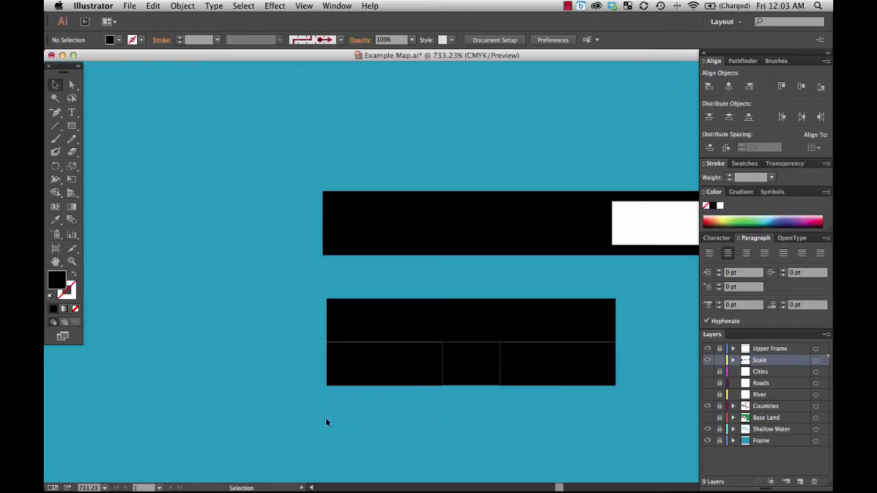
{"action": "left_click_drag", "start_coordinate": [325, 418], "coordinate": [625, 363]}
{"action": "left_click", "coordinate": [803, 119]}
{"action": "left_click", "coordinate": [655, 320]}
{"action": "left_click", "coordinate": [442, 328]}
{"action": "key", "text": "Delete"}
Move the row of five small rectangles back up against the left end of the scale bar
{"action": "left_click_drag", "start_coordinate": [580, 367], "coordinate": [284, 230]}
{"action": "left_click", "coordinate": [419, 179]}
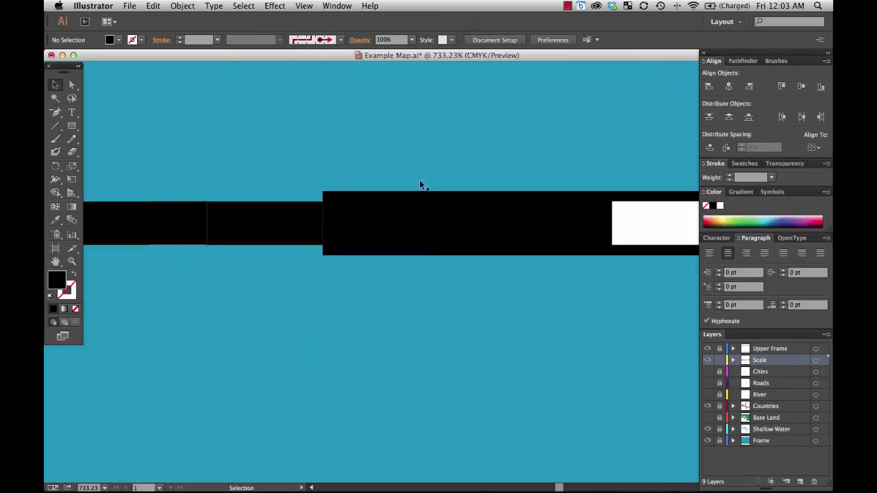
{"action": "left_click_drag", "start_coordinate": [283, 360], "coordinate": [423, 380]}
{"action": "key", "text": "space"}
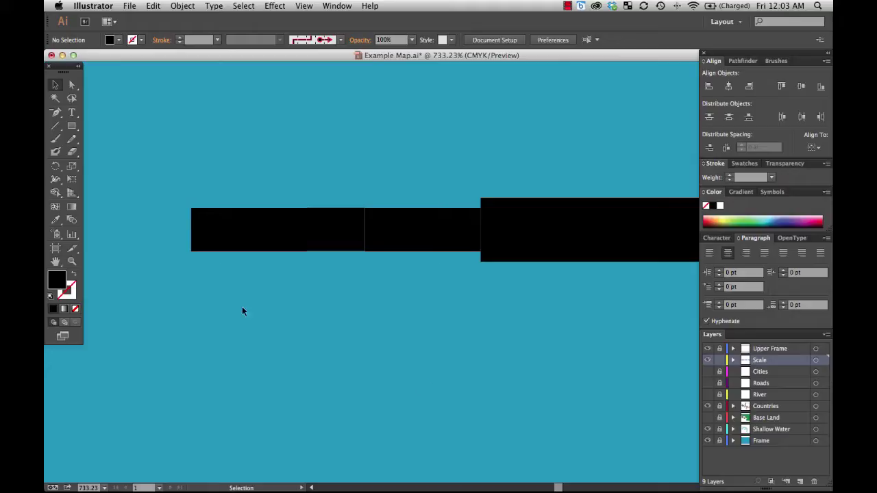
Give the small rectangle next to the main bar a white fill and no stroke
{"action": "left_click", "coordinate": [454, 240]}
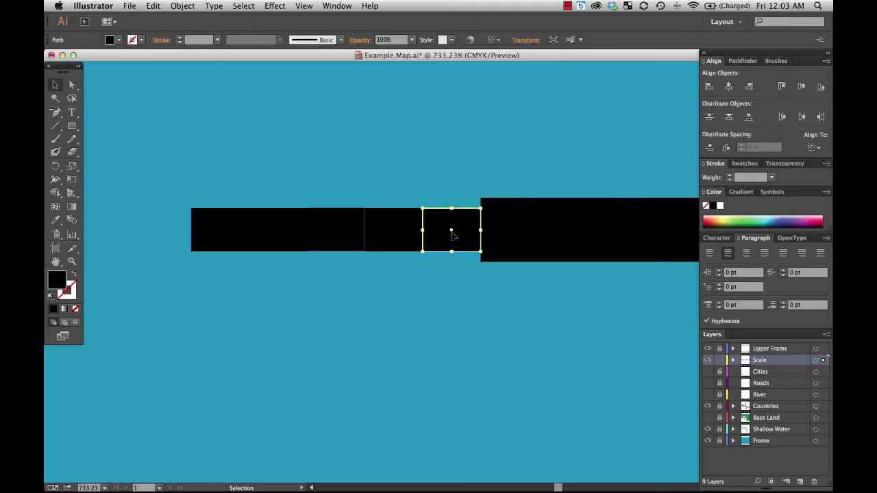
{"action": "left_click", "coordinate": [51, 297]}
{"action": "left_click", "coordinate": [68, 293]}
{"action": "left_click", "coordinate": [76, 309]}
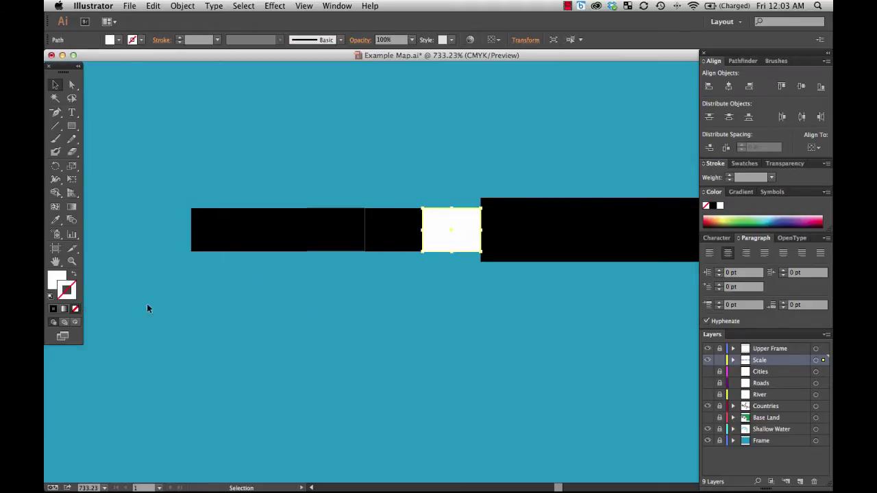
{"action": "left_click", "coordinate": [146, 303]}
Fill the middle and leftmost small rectangles white without a stroke so the five subdivisions alternate in color
{"action": "left_click", "coordinate": [348, 238]}
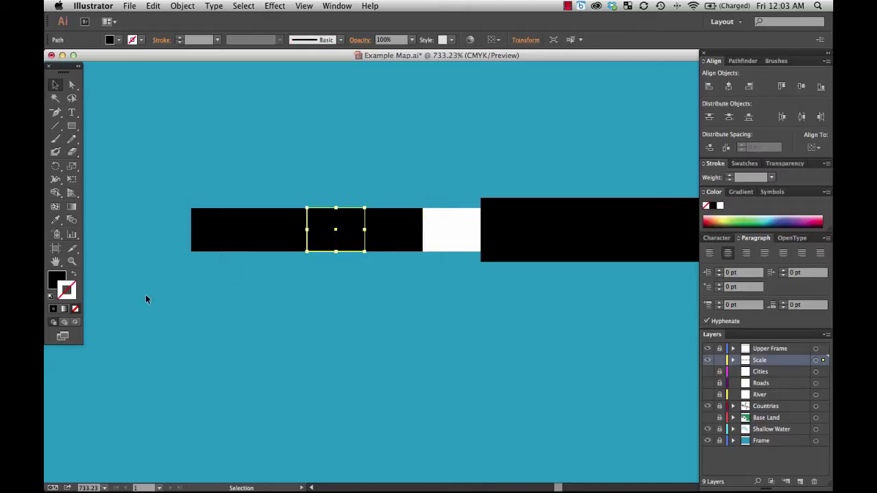
{"action": "left_click", "coordinate": [51, 297]}
{"action": "left_click", "coordinate": [272, 258]}
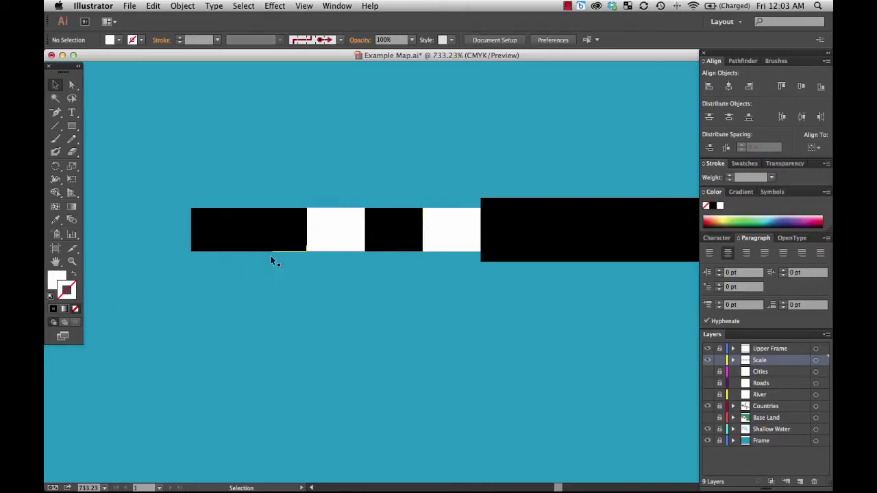
{"action": "left_click", "coordinate": [222, 232]}
{"action": "left_click", "coordinate": [52, 297]}
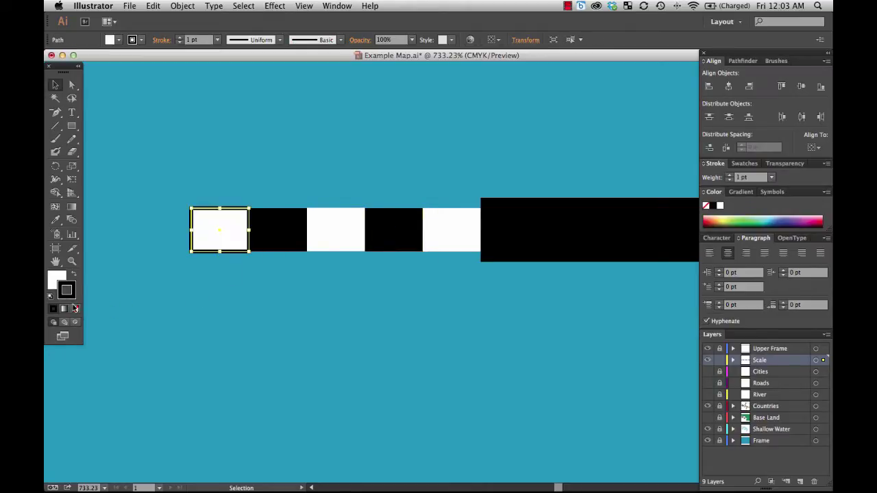
{"action": "left_click", "coordinate": [141, 300]}
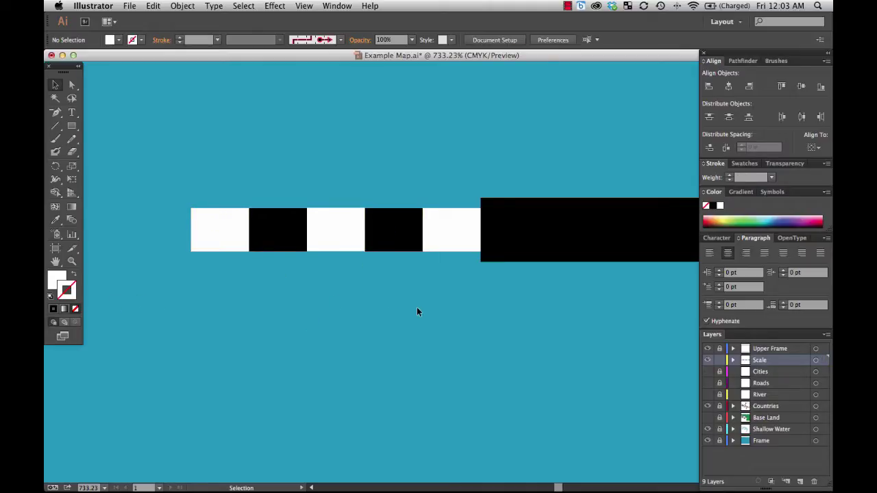
{"action": "left_click", "coordinate": [508, 226]}
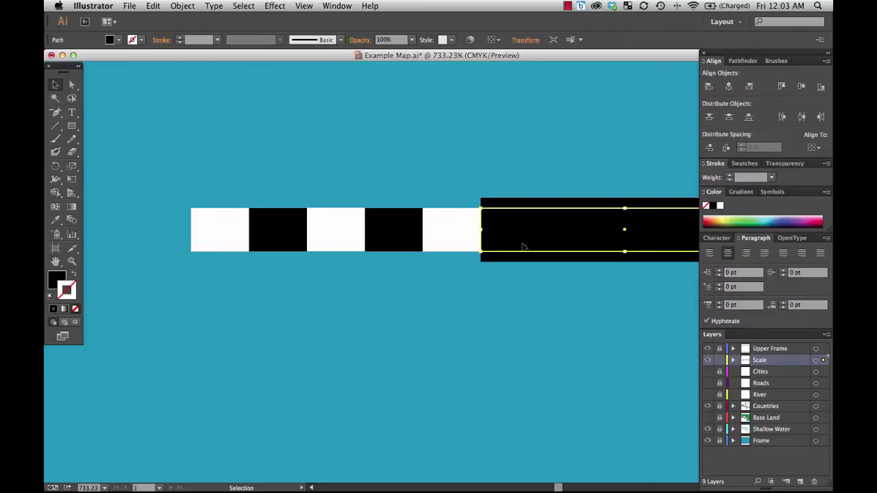
{"action": "right_click", "coordinate": [506, 238]}
{"action": "mouse_move", "coordinate": [548, 384]}
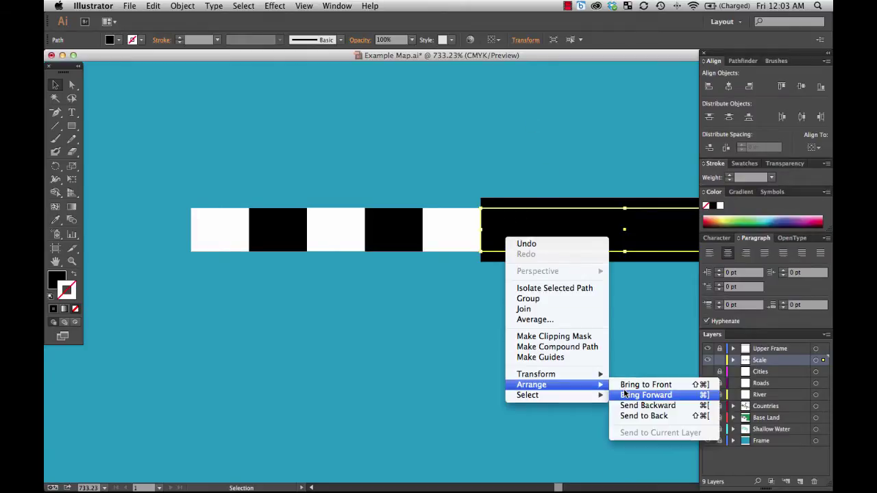
{"action": "mouse_move", "coordinate": [593, 398]}
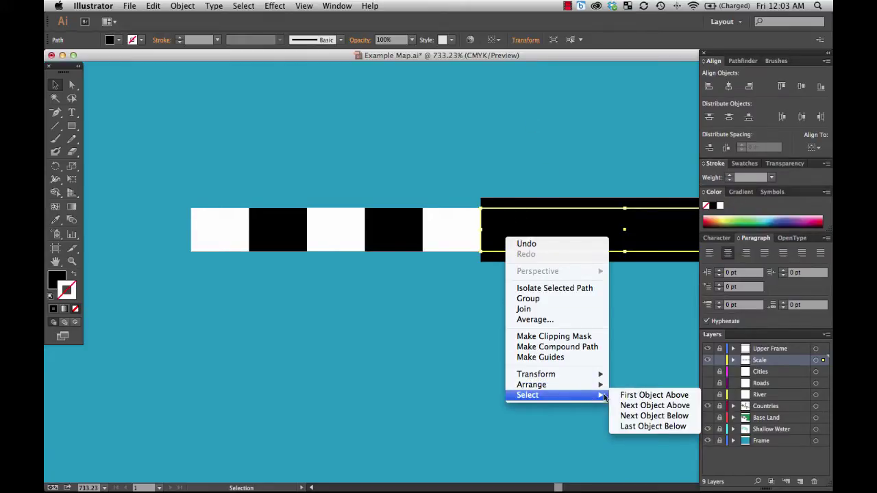
{"action": "left_click", "coordinate": [621, 427]}
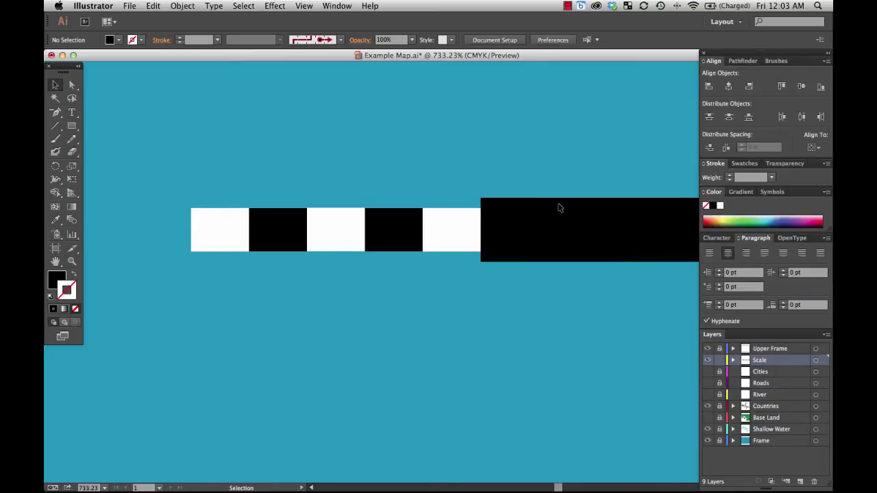
Extend the 16 pt outline line to the left end of the subdivisions, moving the first long black segment aside and back
{"action": "left_click_drag", "start_coordinate": [557, 219], "coordinate": [558, 281]}
{"action": "left_click", "coordinate": [557, 230]}
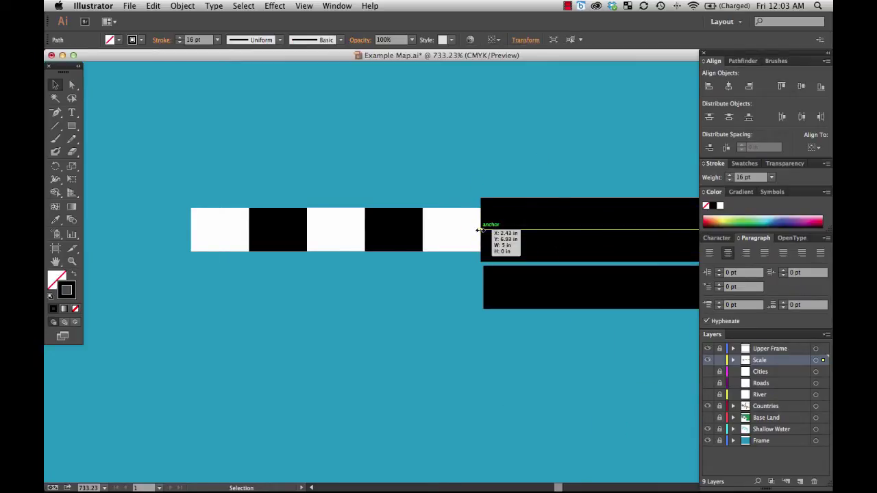
{"action": "mouse_move", "coordinate": [482, 230]}
{"action": "left_mouse_down"}
{"action": "mouse_move", "coordinate": [186, 231]}
{"action": "mouse_move", "coordinate": [190, 237]}
{"action": "left_mouse_up"}
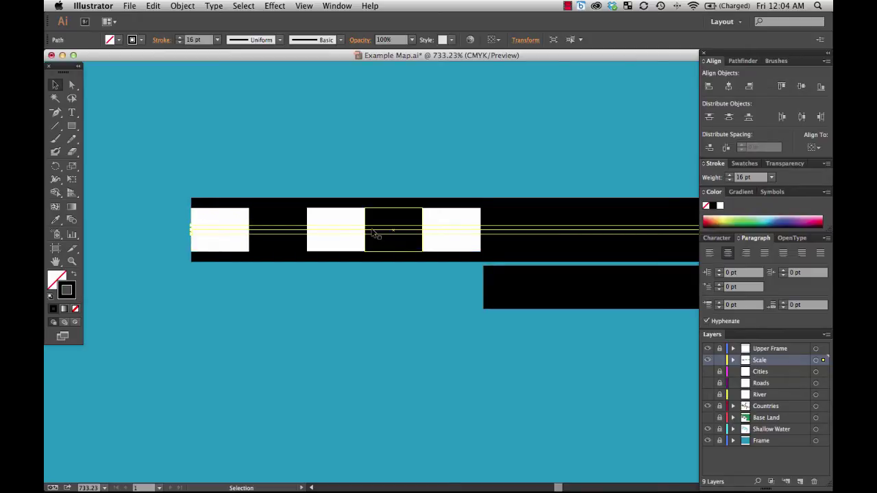
{"action": "left_click_drag", "start_coordinate": [519, 299], "coordinate": [516, 241]}
{"action": "left_click", "coordinate": [467, 320]}
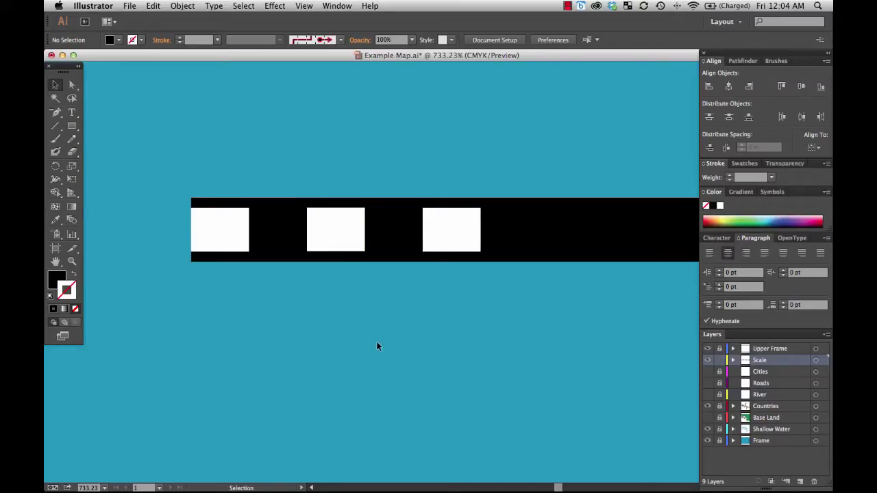
Align the right edges of the last black segment and the outline line at the bar's right end
{"action": "left_click_drag", "start_coordinate": [530, 327], "coordinate": [344, 348]}
{"action": "scroll", "coordinate": [343, 348], "scroll_direction": "right", "scroll_amount": 10}
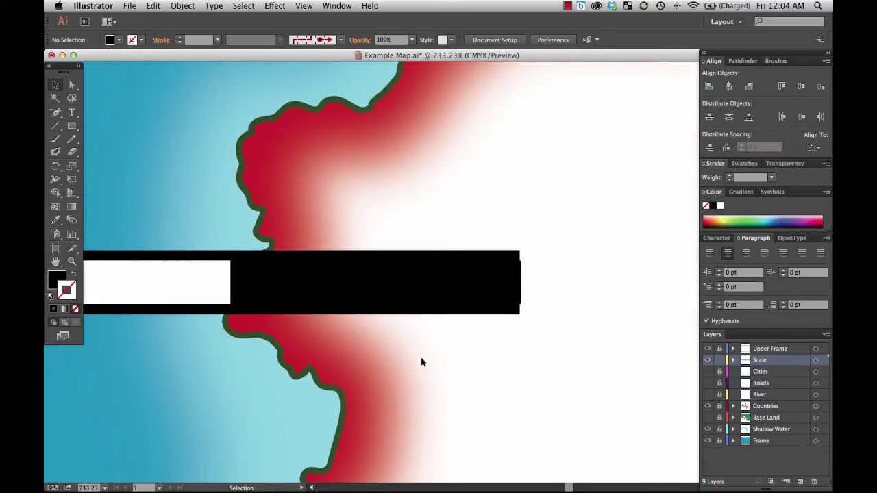
{"action": "left_click", "coordinate": [484, 287]}
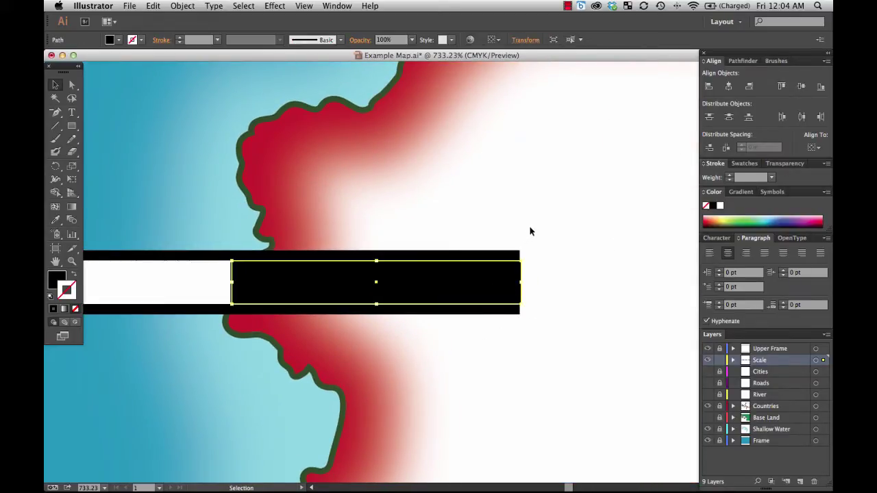
{"action": "left_click_drag", "start_coordinate": [529, 231], "coordinate": [479, 333]}
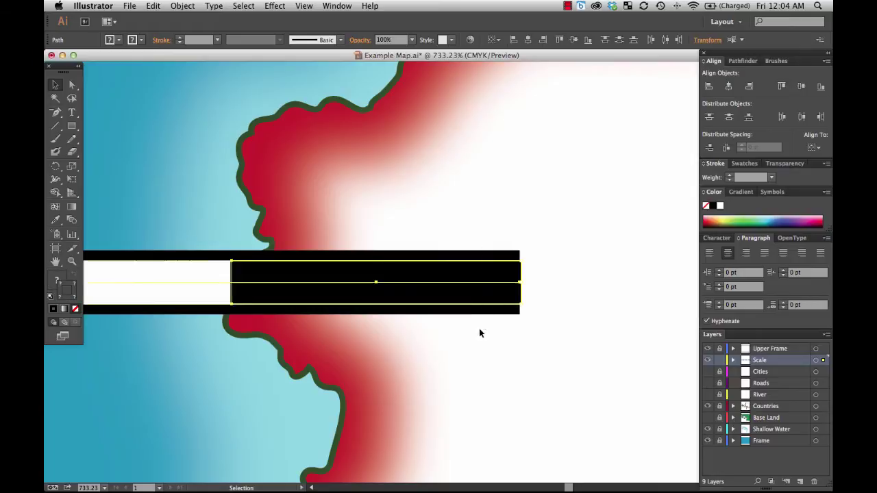
{"action": "left_click", "coordinate": [749, 87]}
{"action": "left_click", "coordinate": [571, 277]}
Delete the second small rectangle from the left and extend the outline line slightly past the leftmost white rectangle
{"action": "left_click_drag", "start_coordinate": [362, 352], "coordinate": [369, 378]}
{"action": "scroll", "coordinate": [369, 377], "scroll_direction": "left", "scroll_amount": 10}
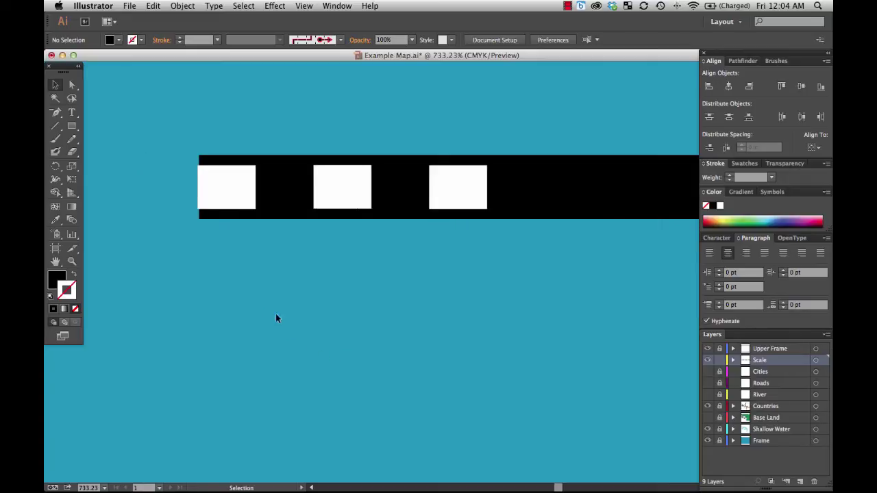
{"action": "left_click", "coordinate": [214, 164]}
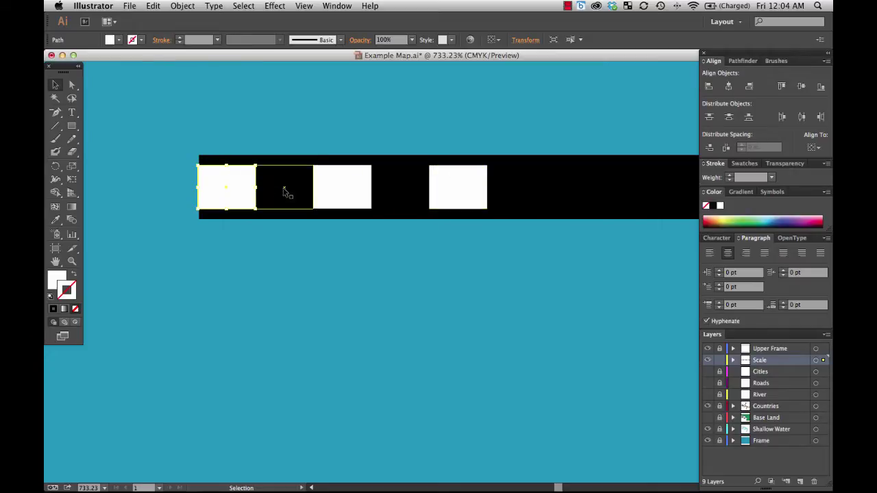
{"action": "left_click", "coordinate": [284, 197]}
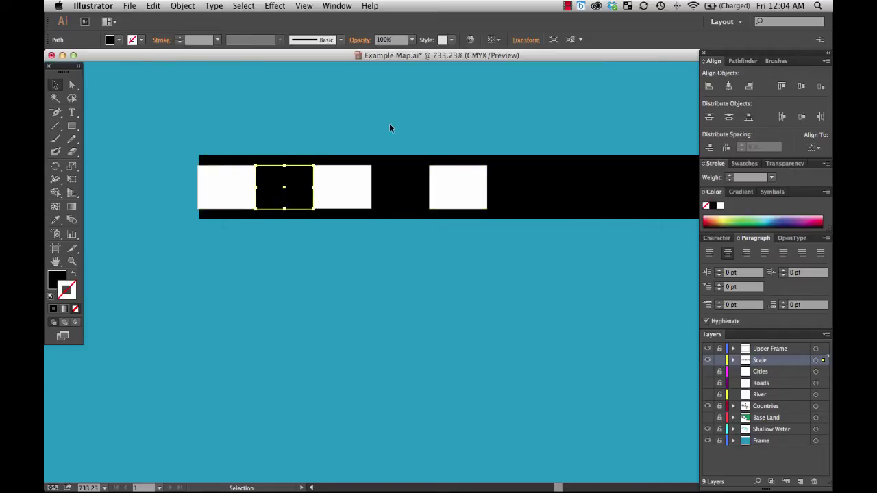
{"action": "key", "text": "Delete"}
{"action": "left_click", "coordinate": [288, 186]}
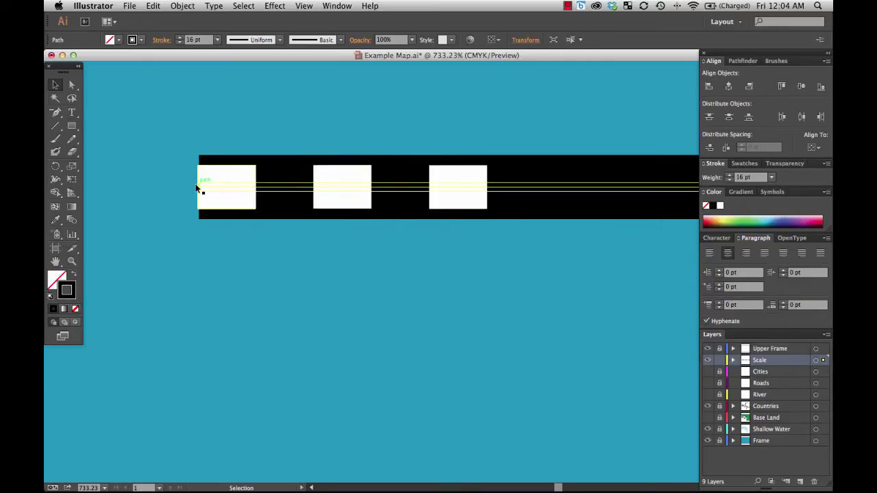
{"action": "left_click_drag", "start_coordinate": [198, 186], "coordinate": [190, 190]}
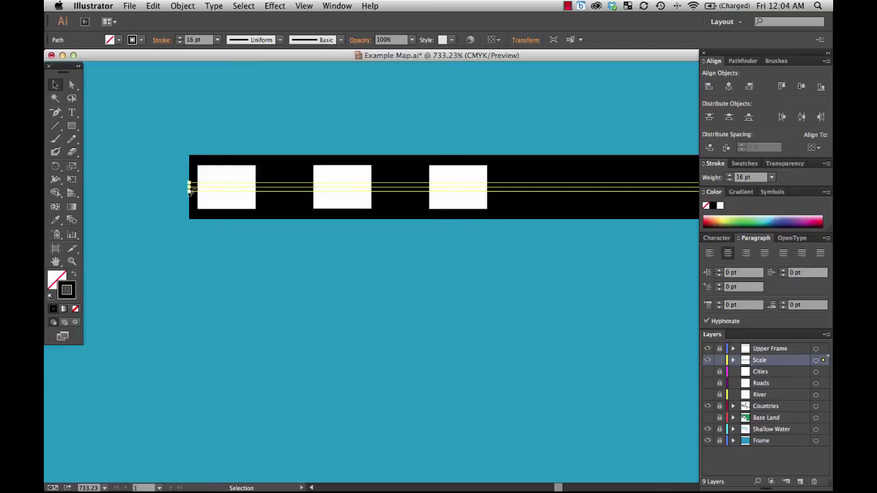
{"action": "left_click", "coordinate": [199, 255]}
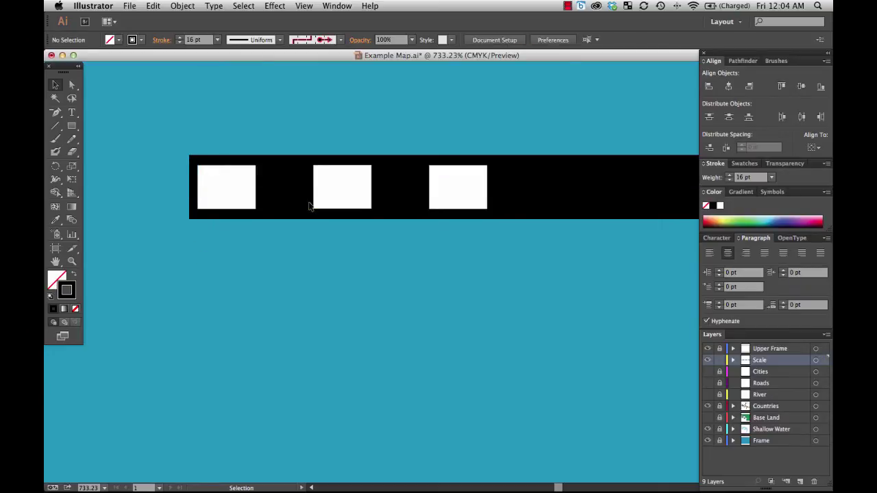
Move the complete scale bar into the lower-left corner of the map, a little above the bottom frame edge
{"action": "left_click", "coordinate": [105, 487]}
{"action": "left_click", "coordinate": [117, 482]}
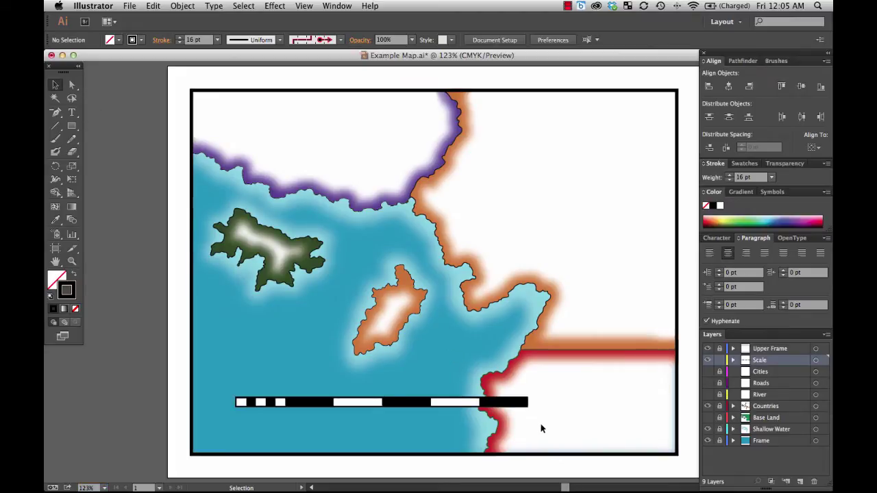
{"action": "left_click", "coordinate": [307, 405]}
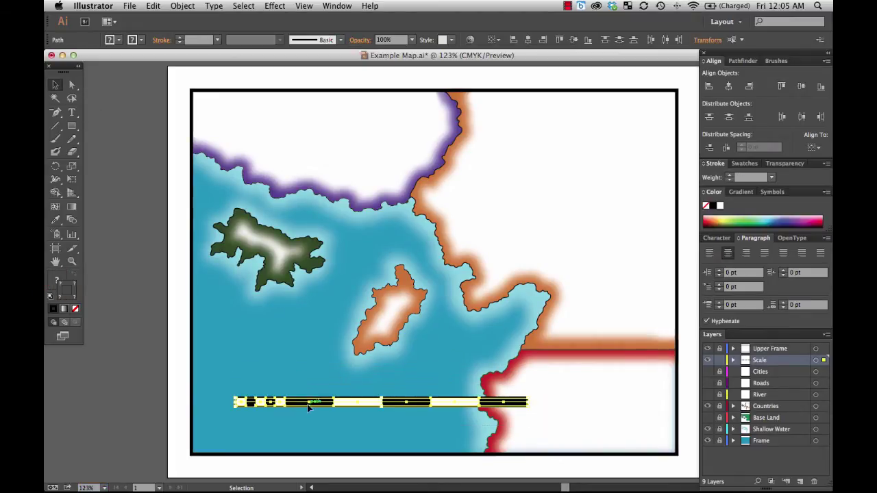
{"action": "left_click_drag", "start_coordinate": [313, 406], "coordinate": [283, 433]}
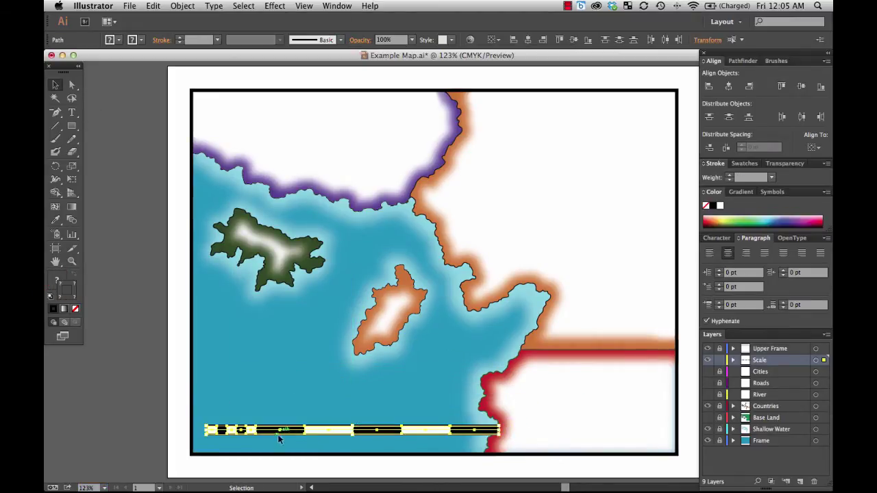
{"action": "left_click", "coordinate": [152, 441]}
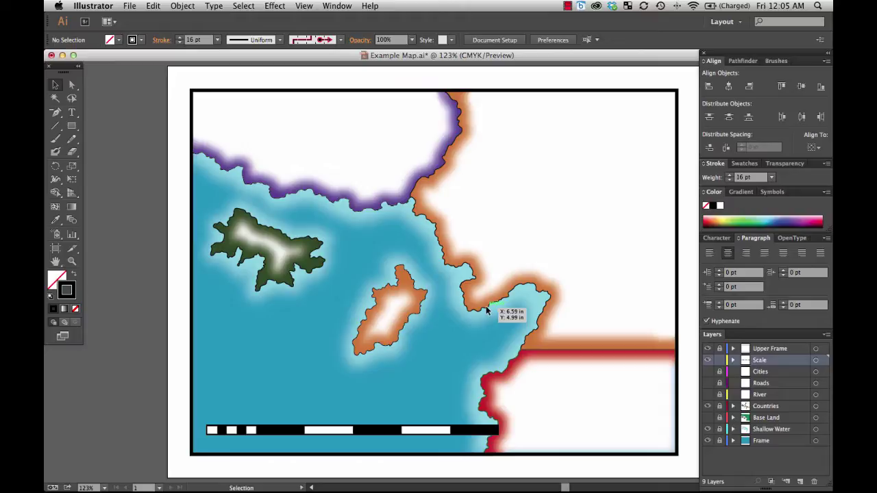
{"action": "left_click_drag", "start_coordinate": [539, 398], "coordinate": [185, 459]}
{"action": "left_click_drag", "start_coordinate": [374, 429], "coordinate": [373, 408]}
{"action": "left_click", "coordinate": [321, 436]}
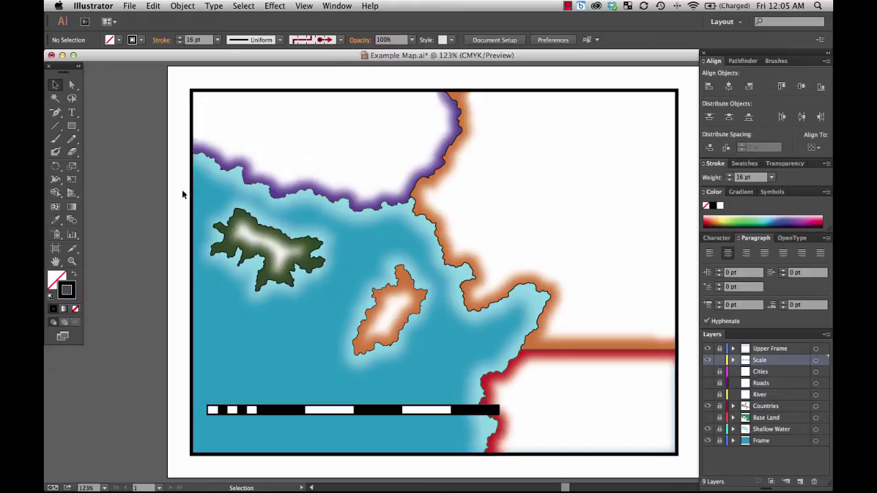
Add a text label "0" above the junction of the small subdivisions and the first long black segment
{"action": "key", "text": "t"}
{"action": "left_click", "coordinate": [262, 370]}
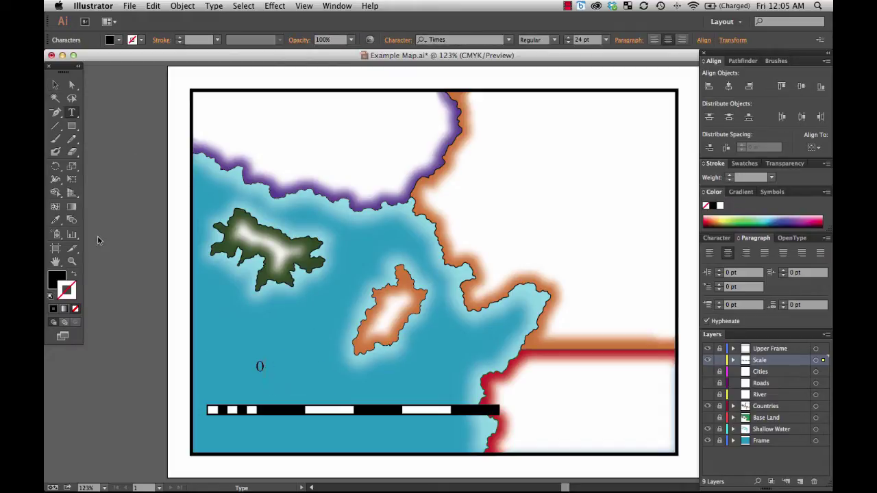
{"action": "key", "text": "Escape"}
{"action": "left_click_drag", "start_coordinate": [264, 368], "coordinate": [307, 401]}
Change a copy of the label to "100" and place it above the end of the first long black segment
{"action": "double_click", "coordinate": [429, 272]}
{"action": "type", "text": "100"}
{"action": "key", "text": "Escape"}
{"action": "left_click", "coordinate": [340, 373]}
{"action": "left_click", "coordinate": [308, 402]}
Duplicate the 100 label above the scale bar and change the copy to "200"
{"action": "key", "text": "super+c"}
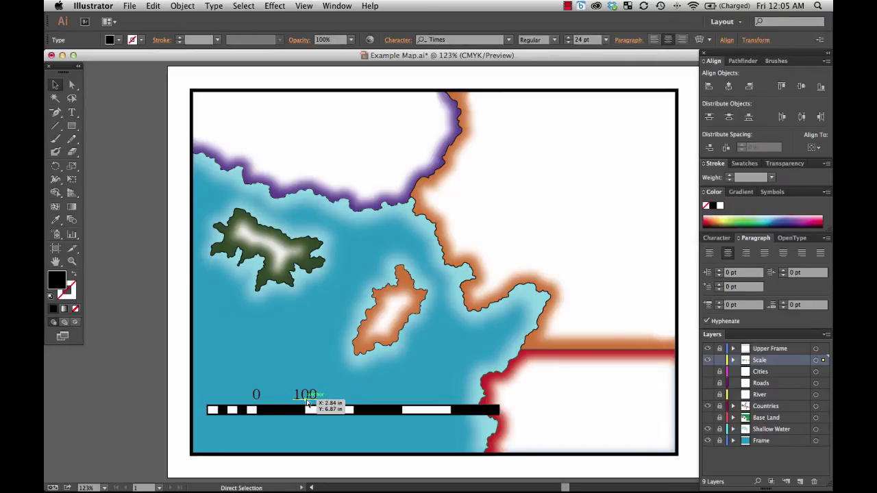
{"action": "key", "text": "super+v"}
{"action": "left_click_drag", "start_coordinate": [431, 275], "coordinate": [400, 392]}
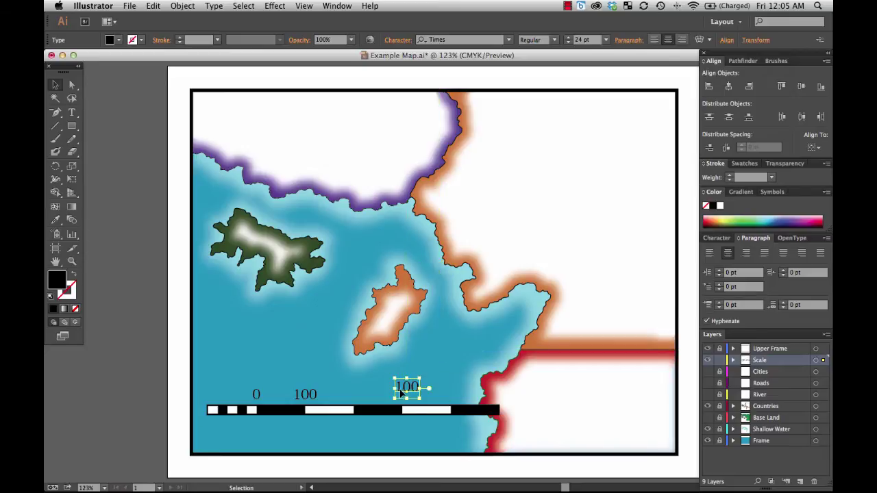
{"action": "double_click", "coordinate": [400, 388]}
{"action": "type", "text": "2"}
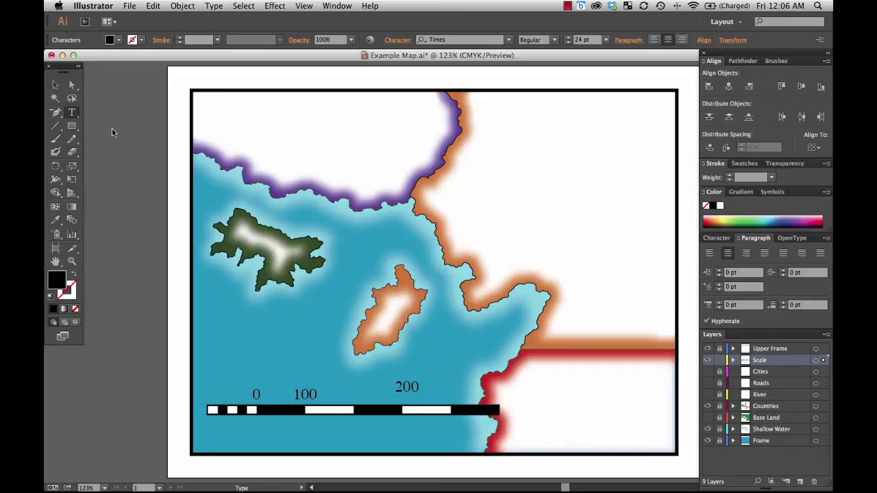
{"action": "key", "text": "Escape"}
Place another label above the end of the second long black segment and change it to "300"
{"action": "left_click_drag", "start_coordinate": [425, 384], "coordinate": [398, 395]}
{"action": "double_click", "coordinate": [400, 395]}
{"action": "type", "text": "300"}
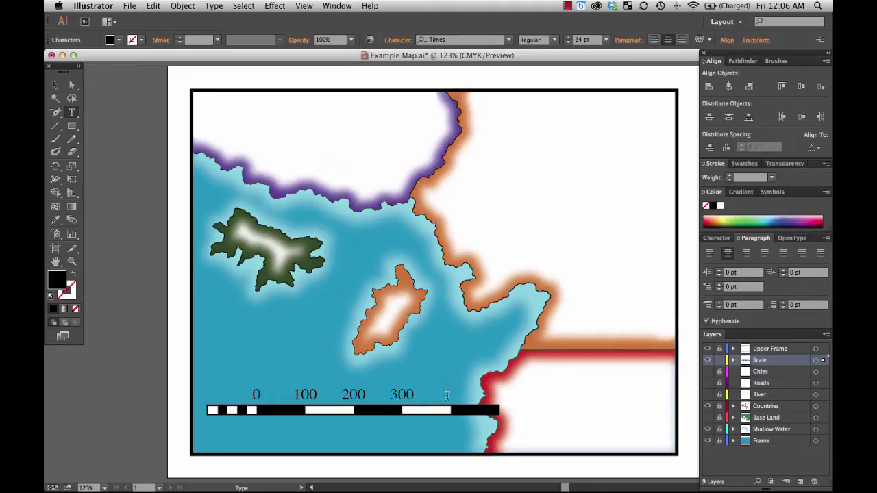
Change the next distance label to "400" and place it above the end of the second long white segment
{"action": "left_click", "coordinate": [432, 377]}
{"action": "type", "text": "400"}
{"action": "key", "text": "Escape"}
{"action": "left_click_drag", "start_coordinate": [445, 372], "coordinate": [456, 396]}
Paste another label, place it above the far end of the scale bar and change it to "500"
{"action": "key", "text": "super+v"}
{"action": "left_click_drag", "start_coordinate": [438, 280], "coordinate": [492, 395]}
{"action": "double_click", "coordinate": [489, 394]}
{"action": "type", "text": "5"}
{"action": "key", "text": "Escape"}
{"action": "left_click", "coordinate": [205, 291]}
Duplicate the 100 label and place the copy above the start of the small subdivisions
{"action": "left_click", "coordinate": [303, 393]}
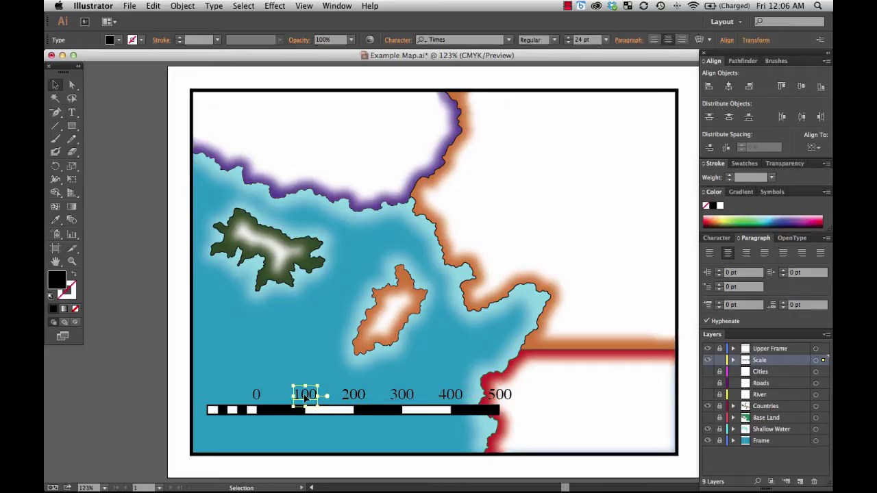
{"action": "key", "text": "super+c"}
{"action": "key", "text": "super+v"}
{"action": "left_click_drag", "start_coordinate": [424, 275], "coordinate": [207, 399]}
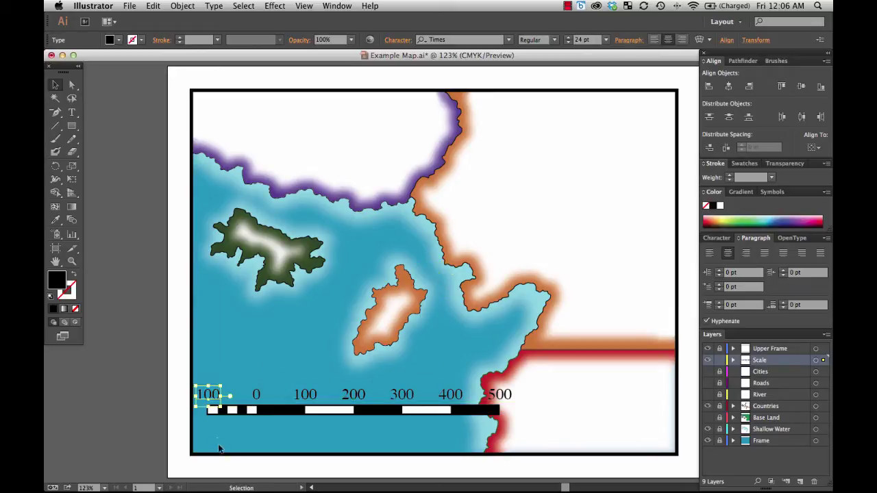
{"action": "left_click", "coordinate": [231, 432]}
Select all the distance labels together and move them slightly closer to the scale bar
{"action": "left_click_drag", "start_coordinate": [534, 359], "coordinate": [188, 401]}
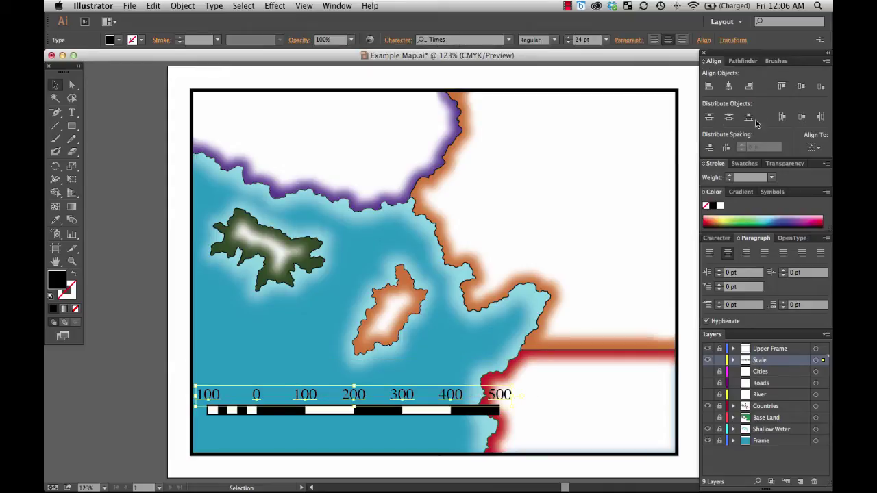
{"action": "left_click", "coordinate": [196, 334]}
{"action": "key", "text": "z"}
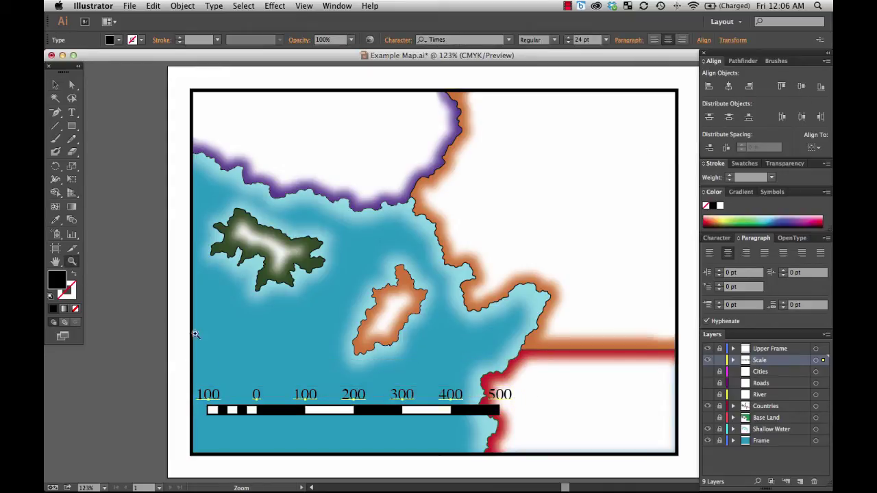
{"action": "left_click_drag", "start_coordinate": [169, 369], "coordinate": [507, 442]}
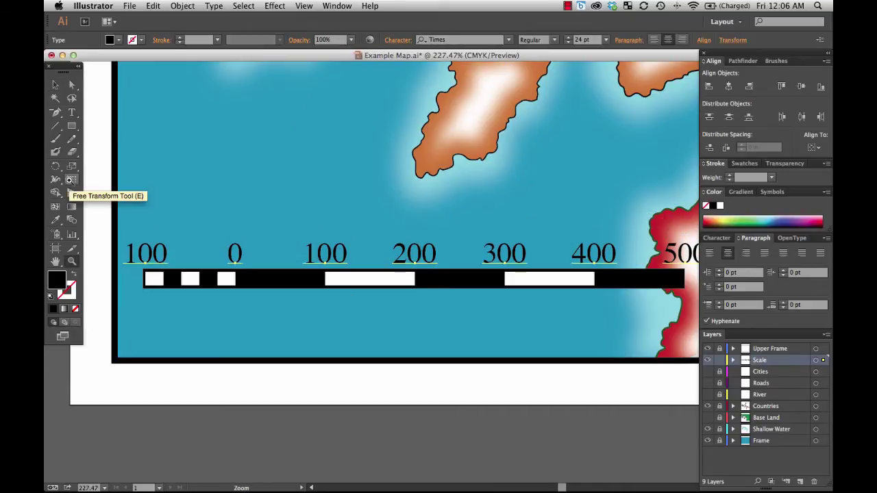
{"action": "key", "text": "v"}
{"action": "key", "text": "super+a"}
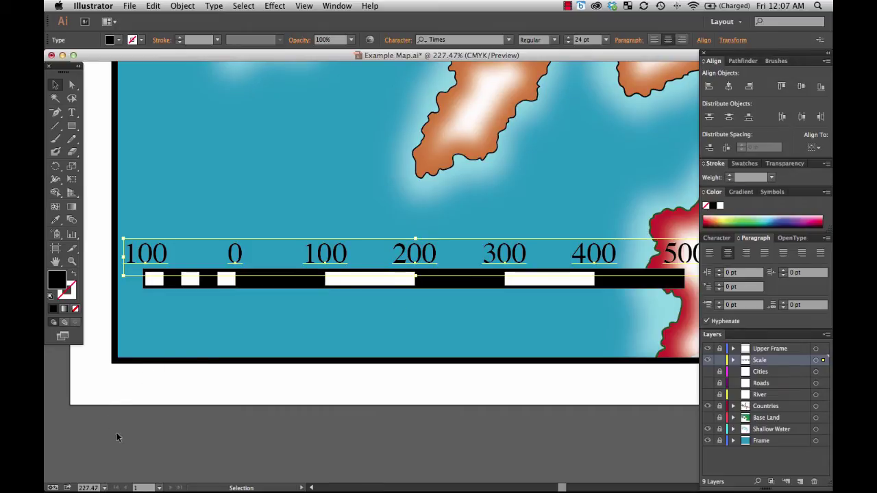
Add a "Miles" text label below the scale bar and center it under the 200 mark
{"action": "left_click", "coordinate": [71, 112]}
{"action": "left_click", "coordinate": [321, 316]}
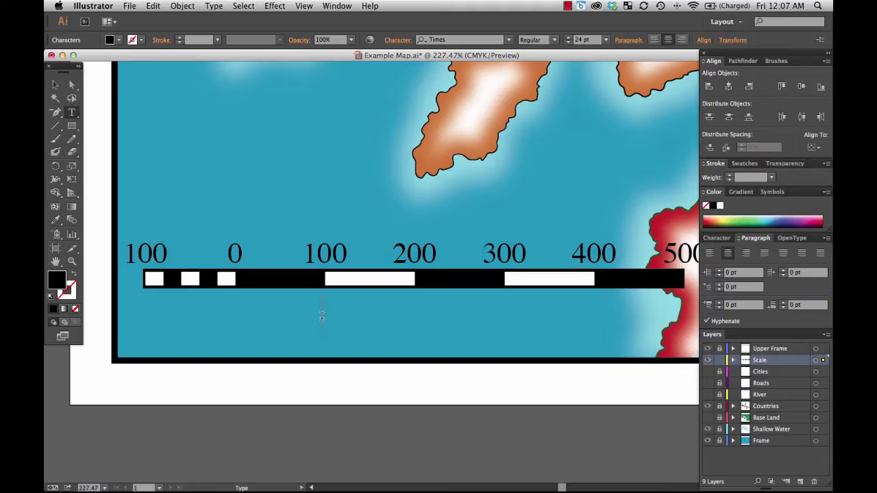
{"action": "type", "text": "Miles"}
{"action": "left_click", "coordinate": [55, 84]}
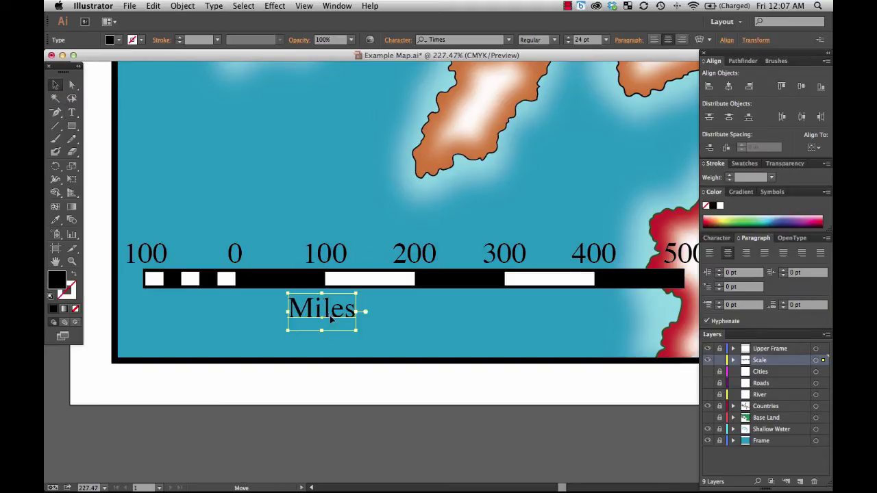
{"action": "left_click_drag", "start_coordinate": [329, 315], "coordinate": [422, 322]}
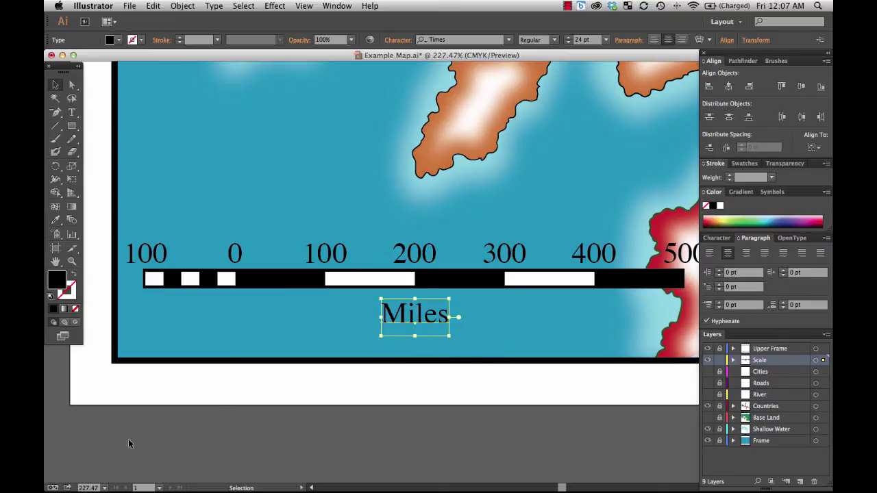
Move the Miles label up slightly so it sits closer to the scale bar
{"action": "left_click", "coordinate": [103, 487]}
{"action": "left_click", "coordinate": [129, 471]}
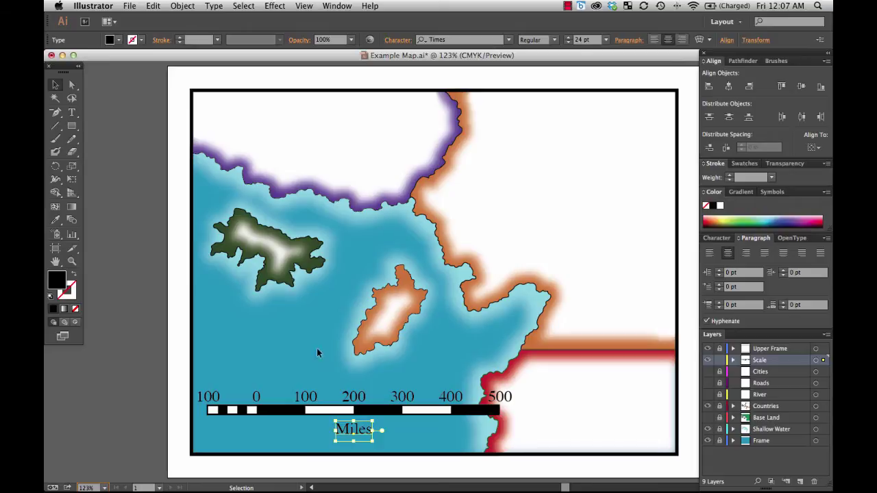
{"action": "left_click", "coordinate": [249, 278]}
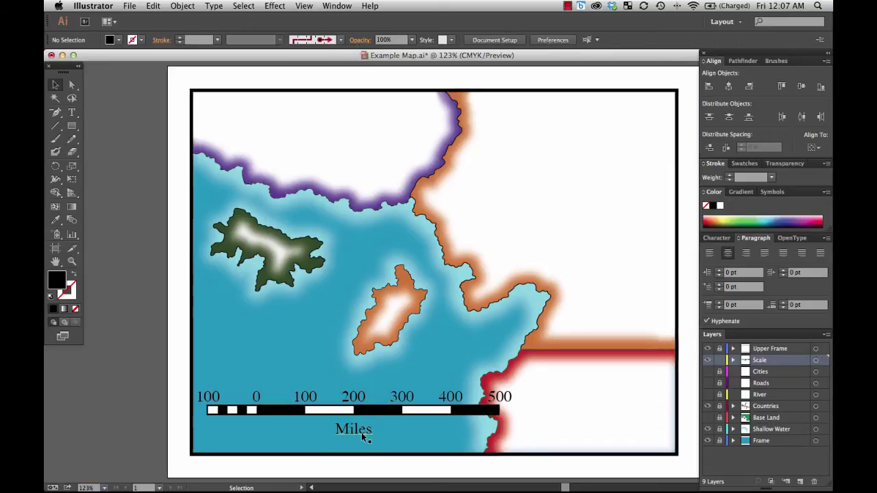
{"action": "left_click_drag", "start_coordinate": [363, 437], "coordinate": [366, 434]}
{"action": "left_click", "coordinate": [404, 436]}
Set the font size of all the distance labels above the scale bar to 12 pt
{"action": "left_click", "coordinate": [526, 393]}
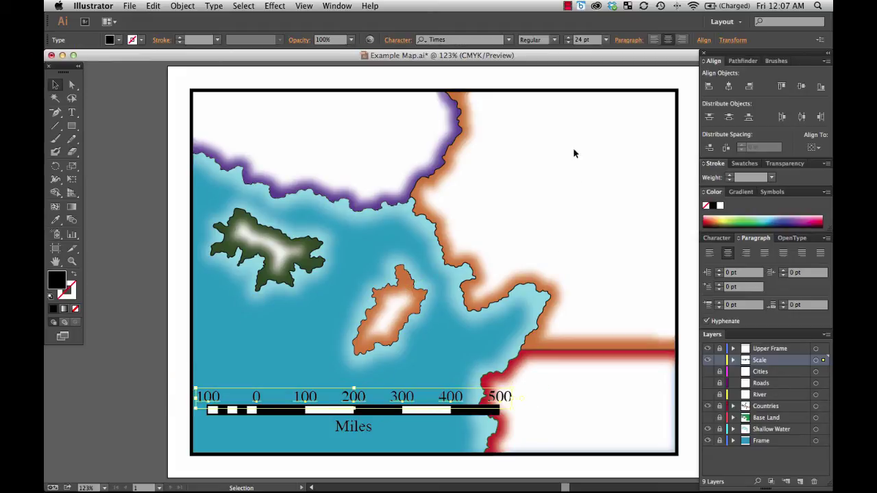
{"action": "left_click", "coordinate": [568, 43]}
{"action": "type", "text": "12"}
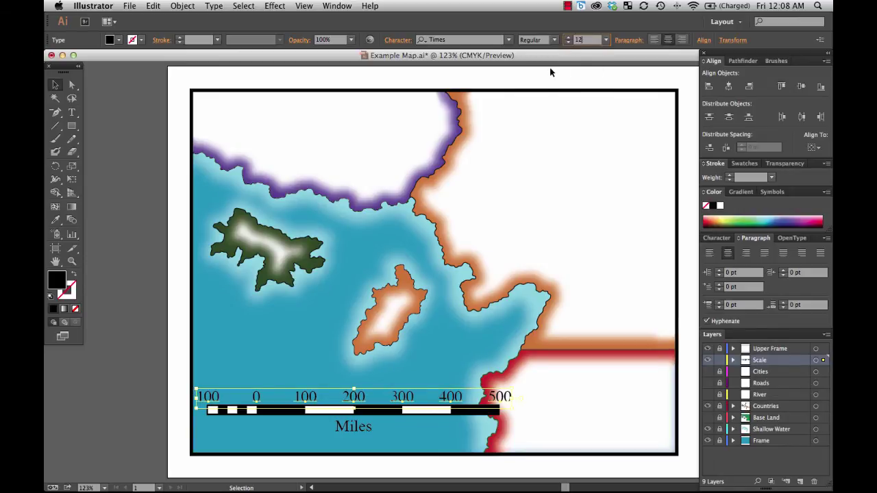
{"action": "key", "text": "Return"}
{"action": "left_click", "coordinate": [319, 452]}
Set the font size of the Miles label to 12 pt and deselect it
{"action": "left_click", "coordinate": [353, 427]}
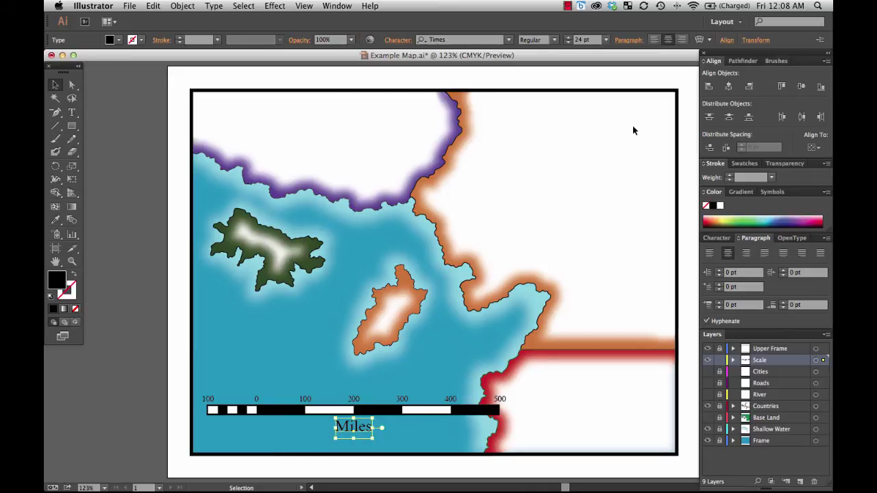
{"action": "left_click", "coordinate": [581, 40]}
{"action": "type", "text": "12"}
{"action": "key", "text": "Return"}
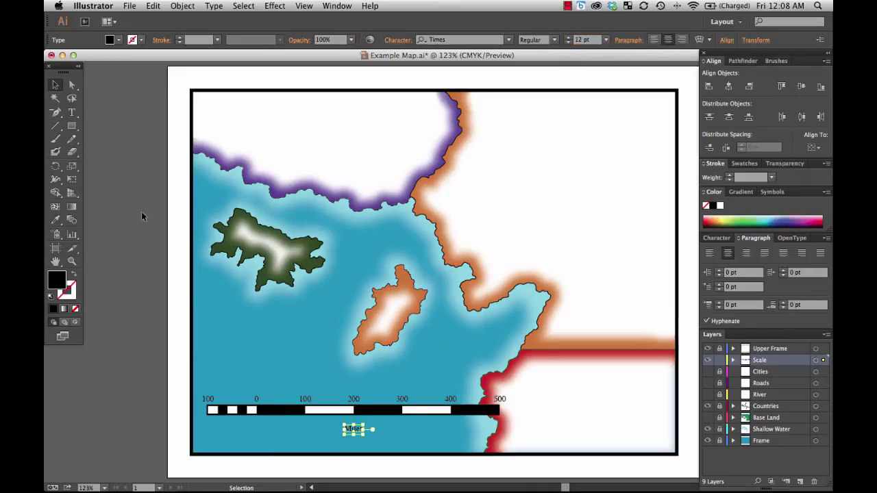
{"action": "left_click", "coordinate": [168, 291]}
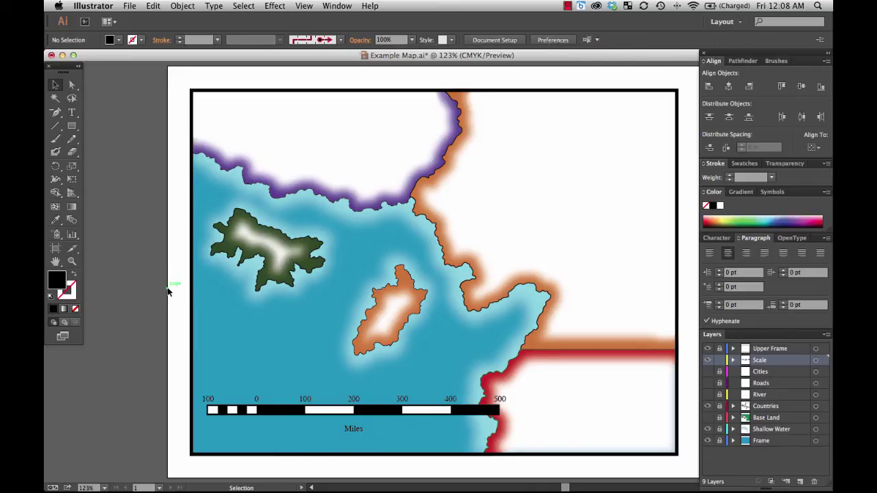